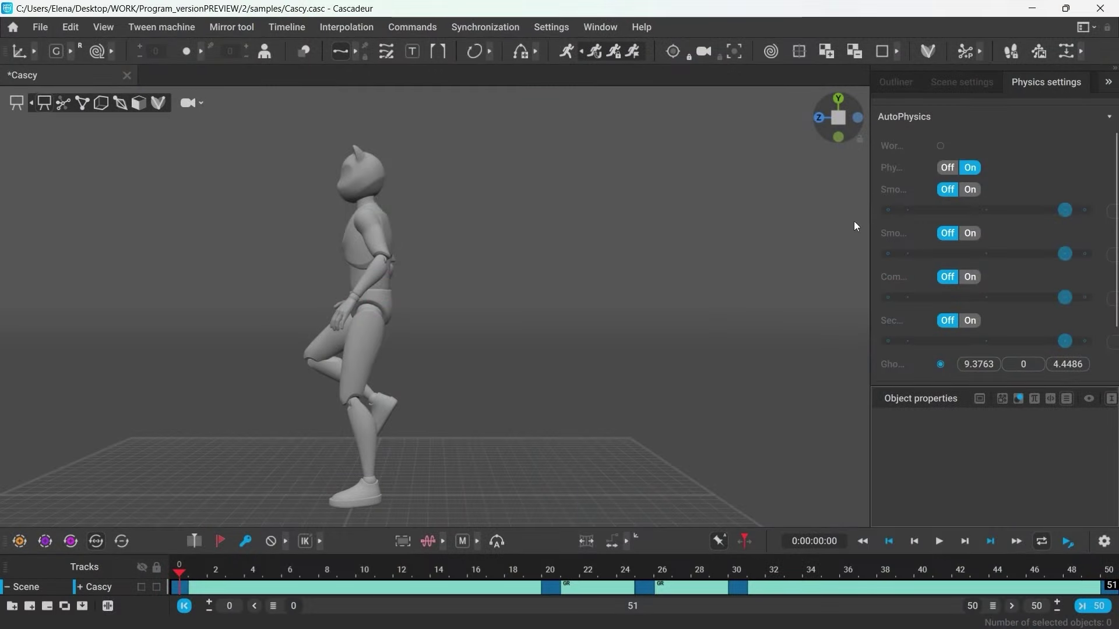
Widen the physics settings area until its labels are fully readable and play back the original jump animation.
{"action": "left_click_drag", "start_coordinate": [869, 222], "coordinate": [780, 227]}
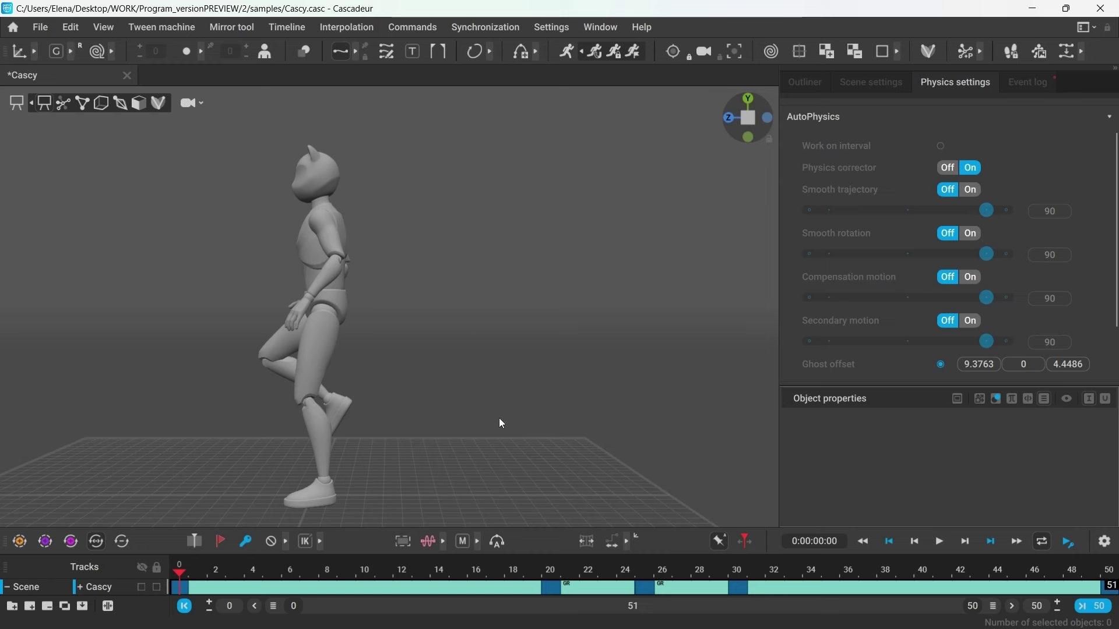
{"action": "left_click", "coordinate": [940, 541]}
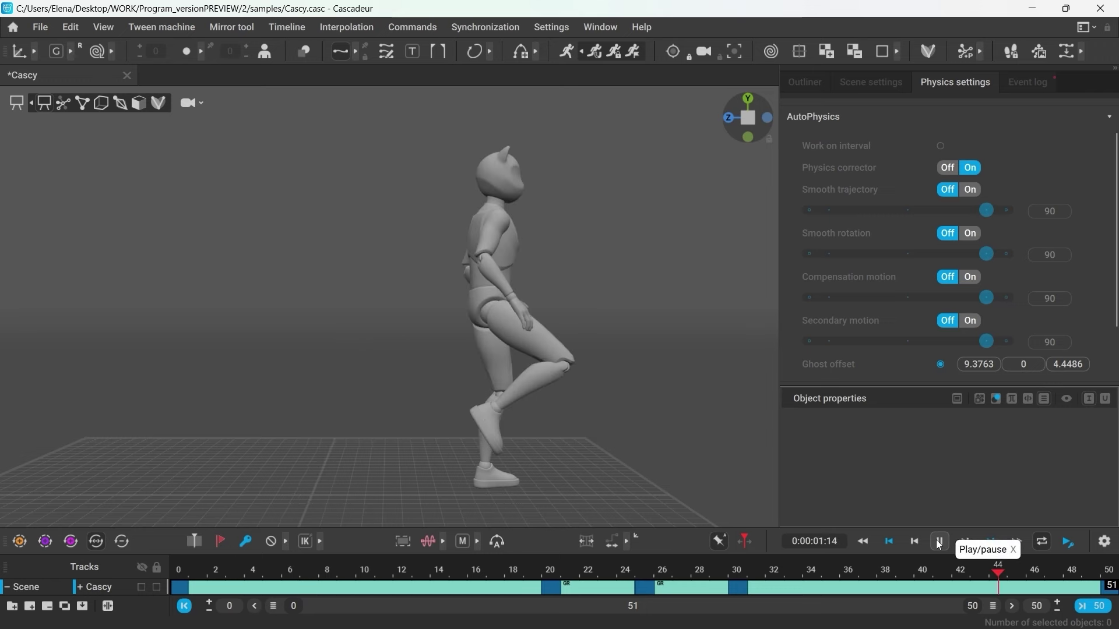
{"action": "left_click", "coordinate": [940, 542]}
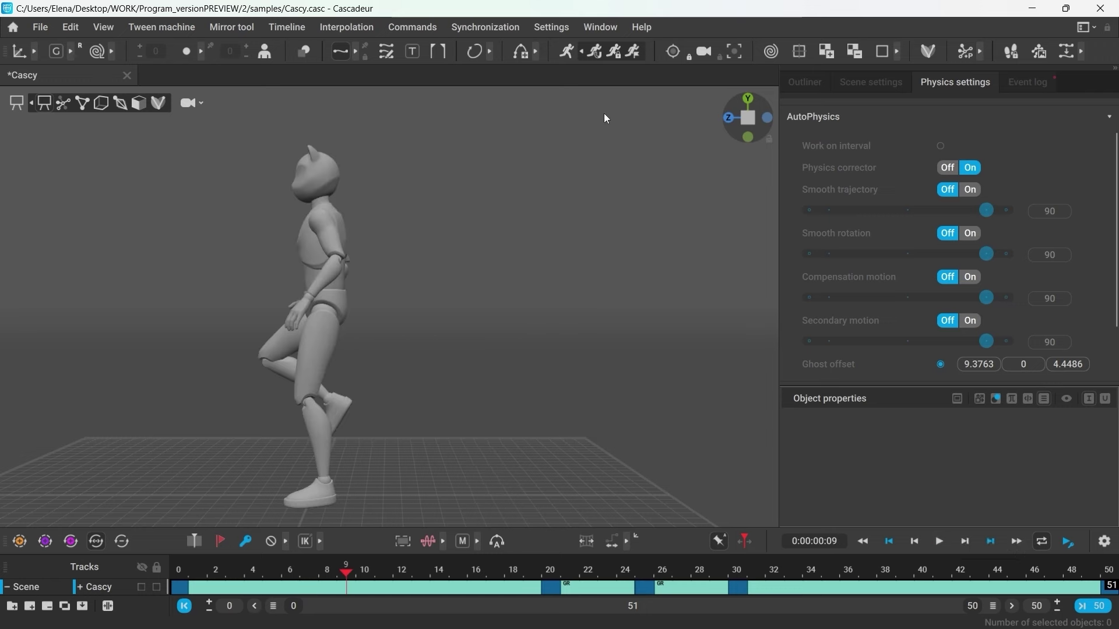
Turn on the AutoPhysics ghost for the Cascy character and make AutoPhysics Trajectories Center Mass visible.
{"action": "left_click", "coordinate": [566, 52]}
{"action": "scroll", "coordinate": [593, 378], "scroll_direction": "down", "scroll_amount": 2}
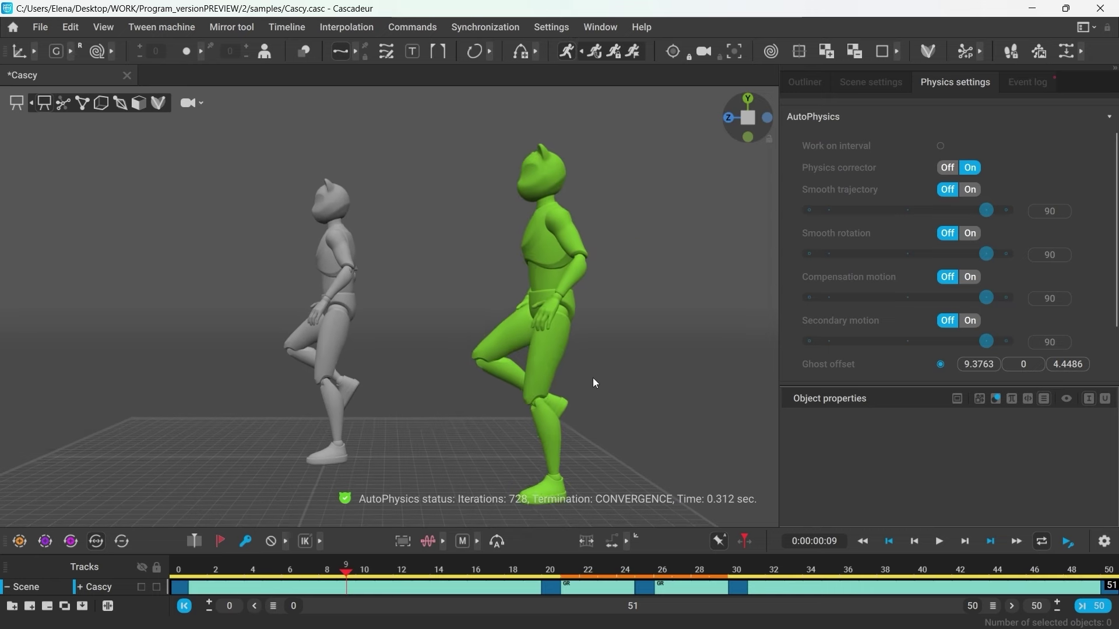
{"action": "scroll", "coordinate": [597, 379], "scroll_direction": "up", "scroll_amount": 2}
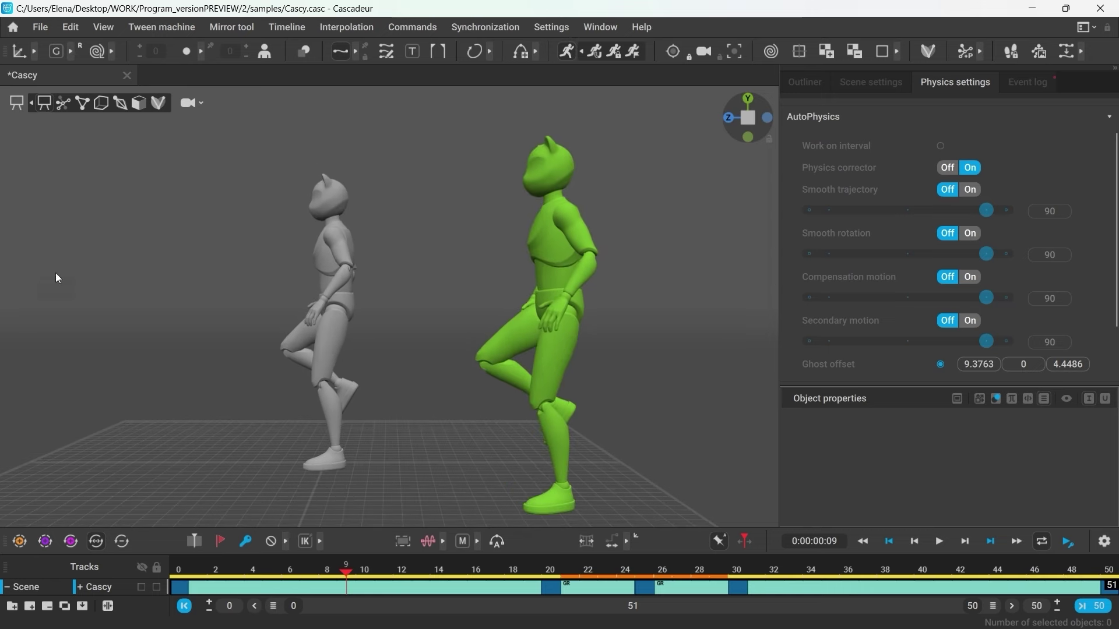
{"action": "left_click", "coordinate": [46, 104]}
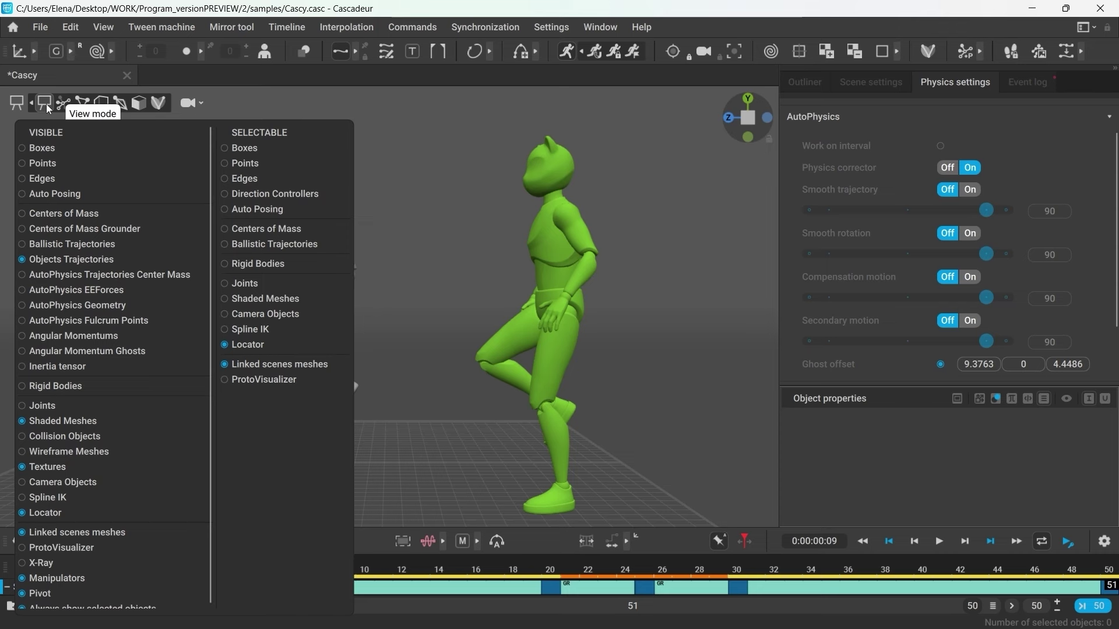
{"action": "left_click", "coordinate": [23, 259]}
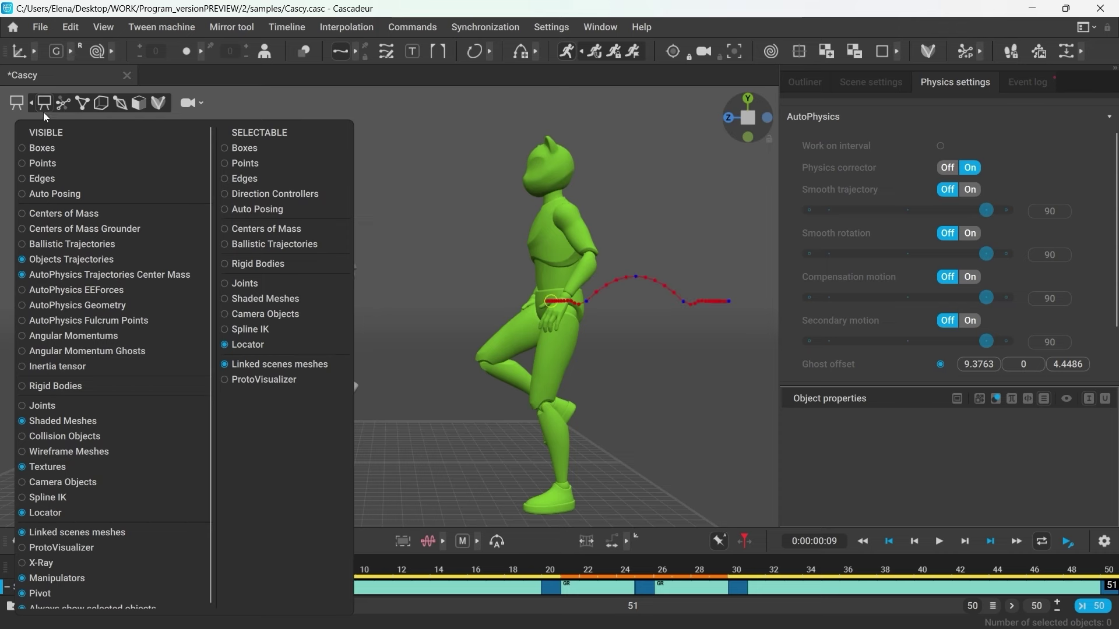
{"action": "left_click", "coordinate": [433, 149]}
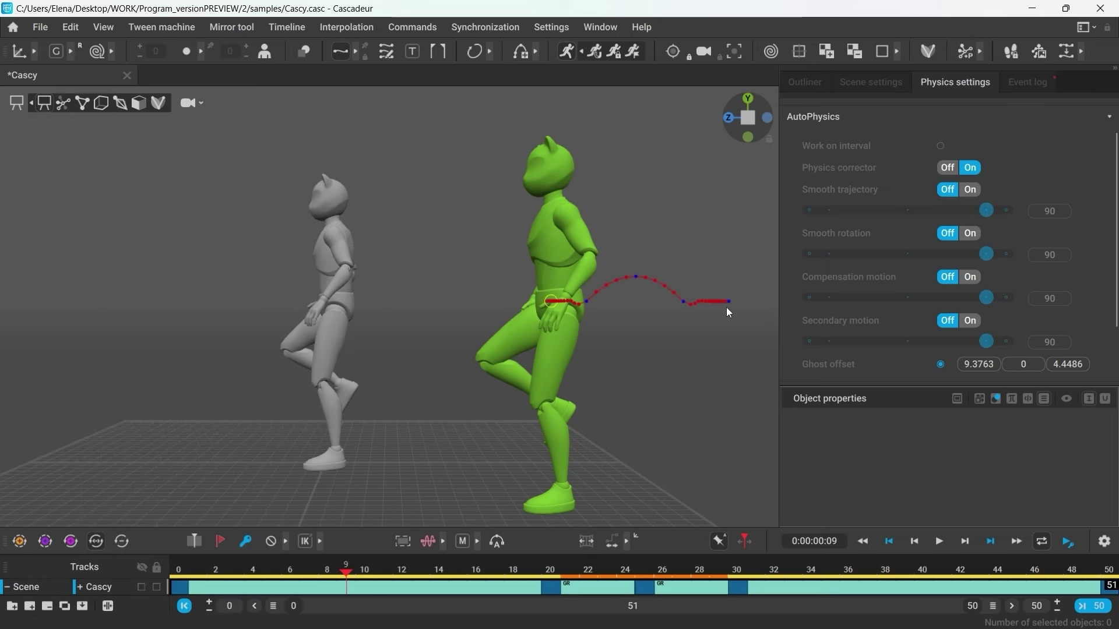
Play the AutoPhysics ghost animation from frame 0, stop it, and turn on Smooth trajectory.
{"action": "key", "text": "space"}
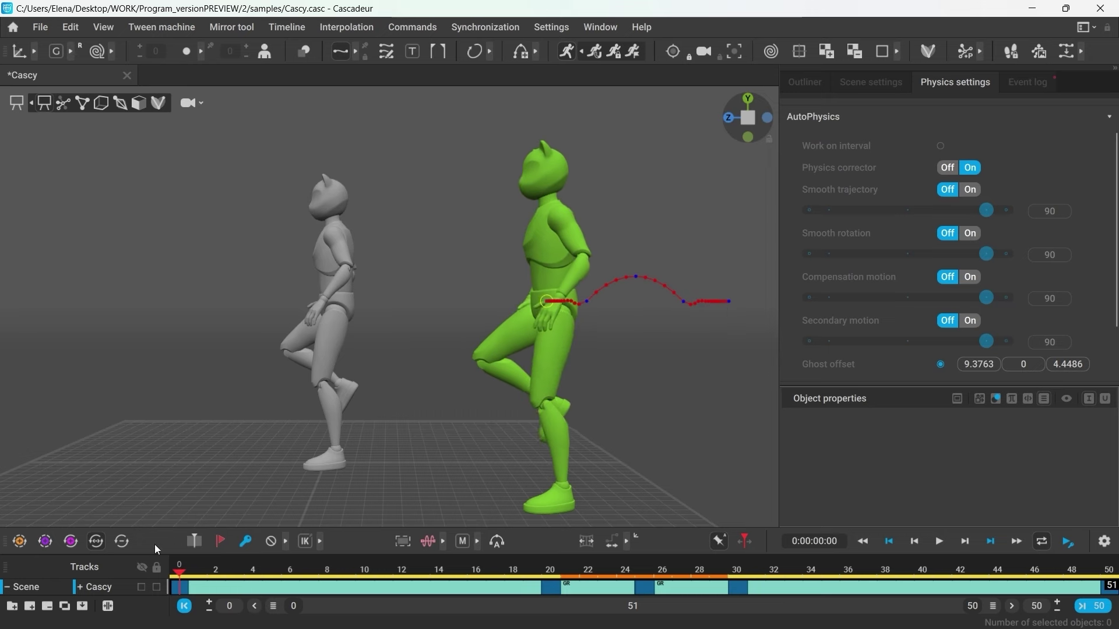
{"action": "left_click", "coordinate": [939, 542]}
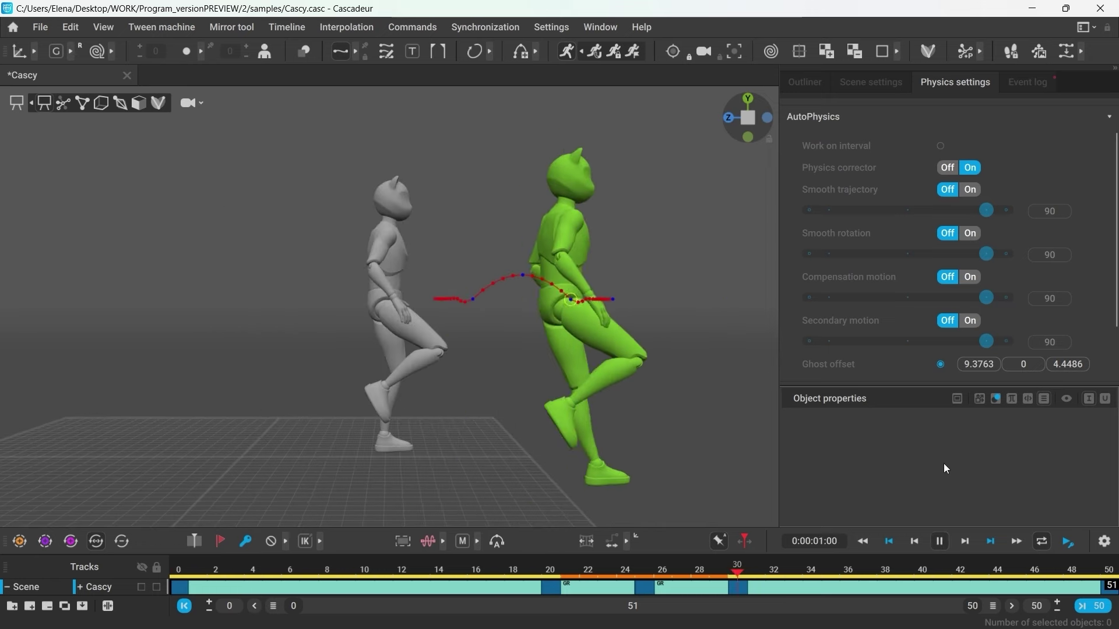
{"action": "left_click", "coordinate": [939, 544]}
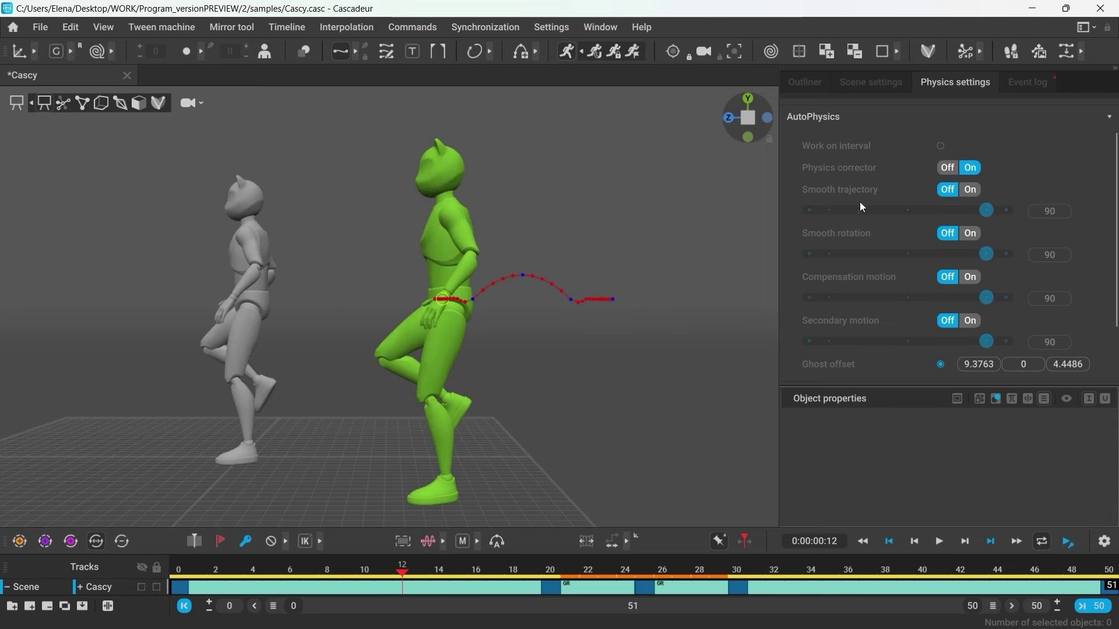
{"action": "left_click", "coordinate": [970, 191]}
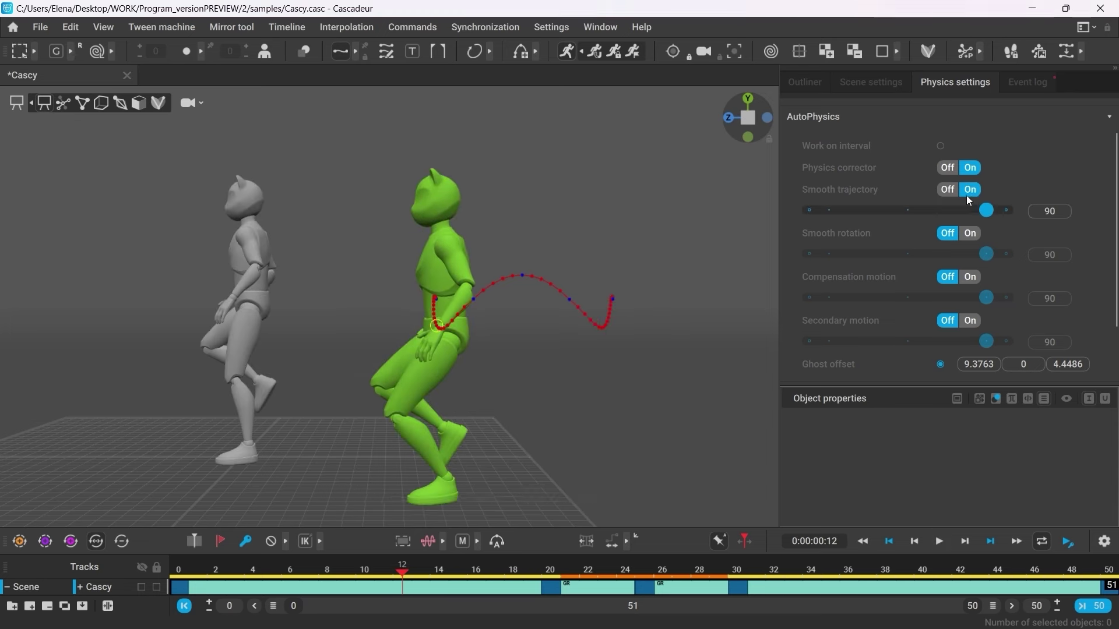
Try Smooth trajectory at 10, 54 and 13, reviewing the ghost's motion, and undo these changes.
{"action": "left_click_drag", "start_coordinate": [986, 211], "coordinate": [830, 210]}
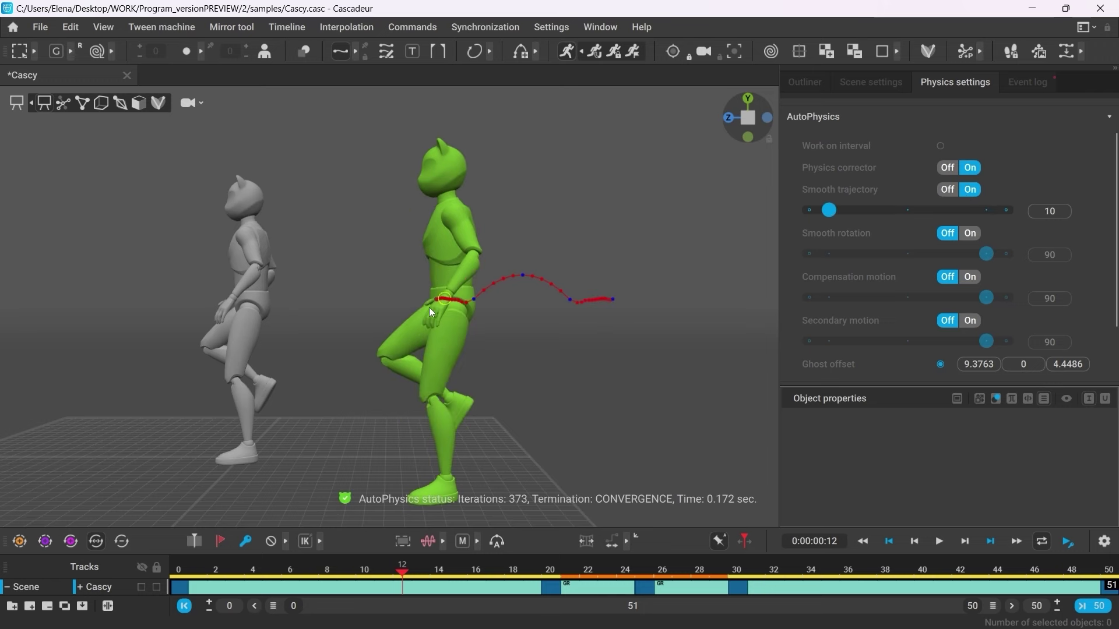
{"action": "left_click_drag", "start_coordinate": [830, 210], "coordinate": [920, 215]}
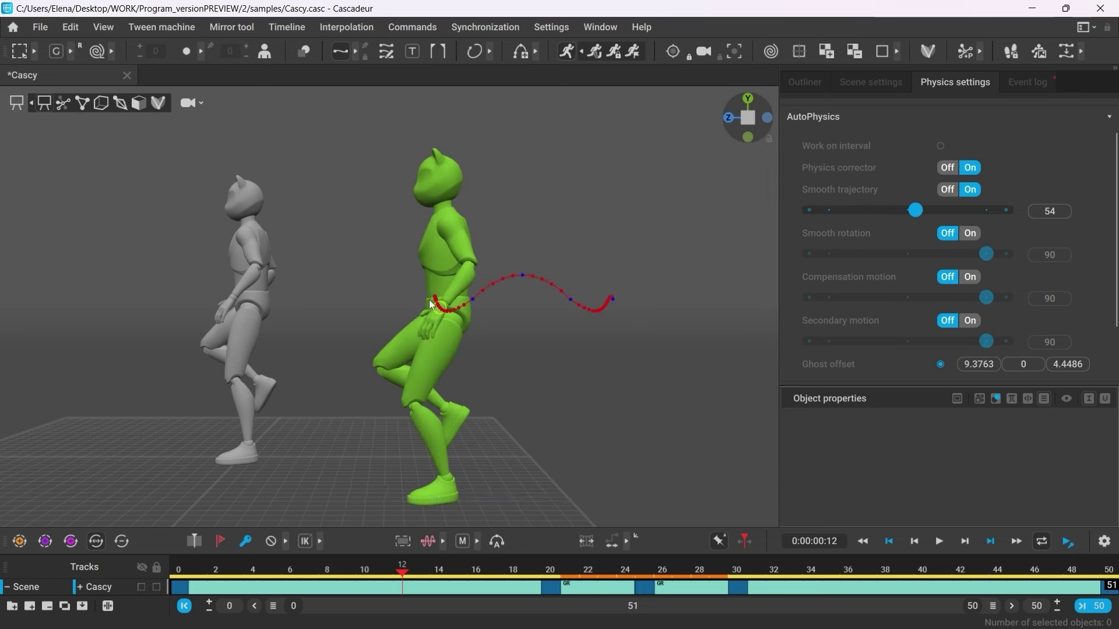
{"action": "left_click_drag", "start_coordinate": [402, 576], "coordinate": [872, 564]}
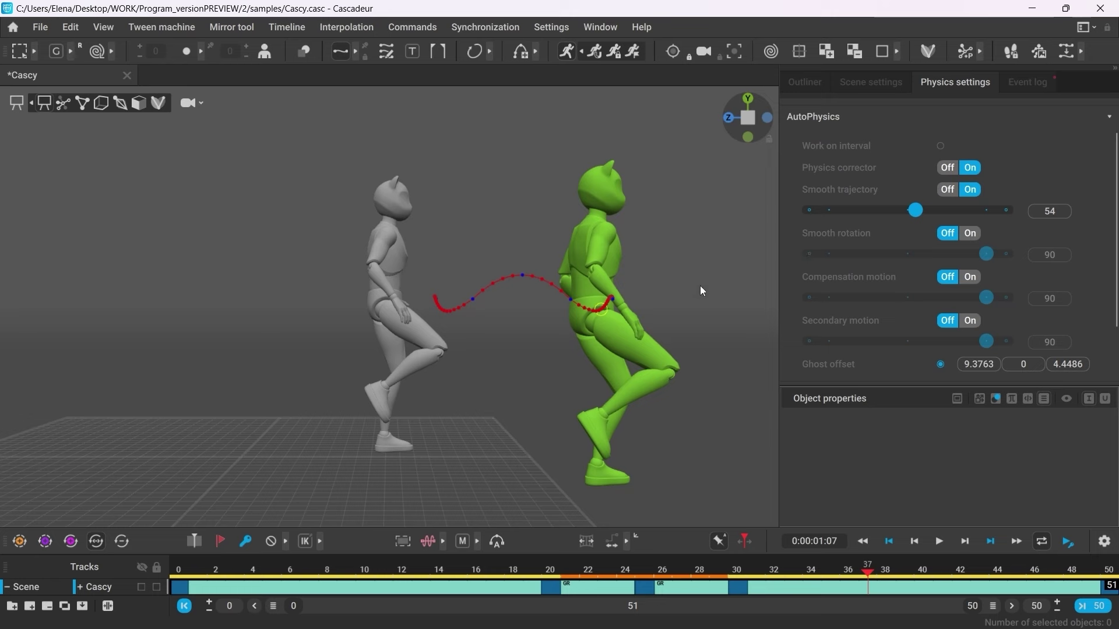
{"action": "left_click", "coordinate": [835, 211]}
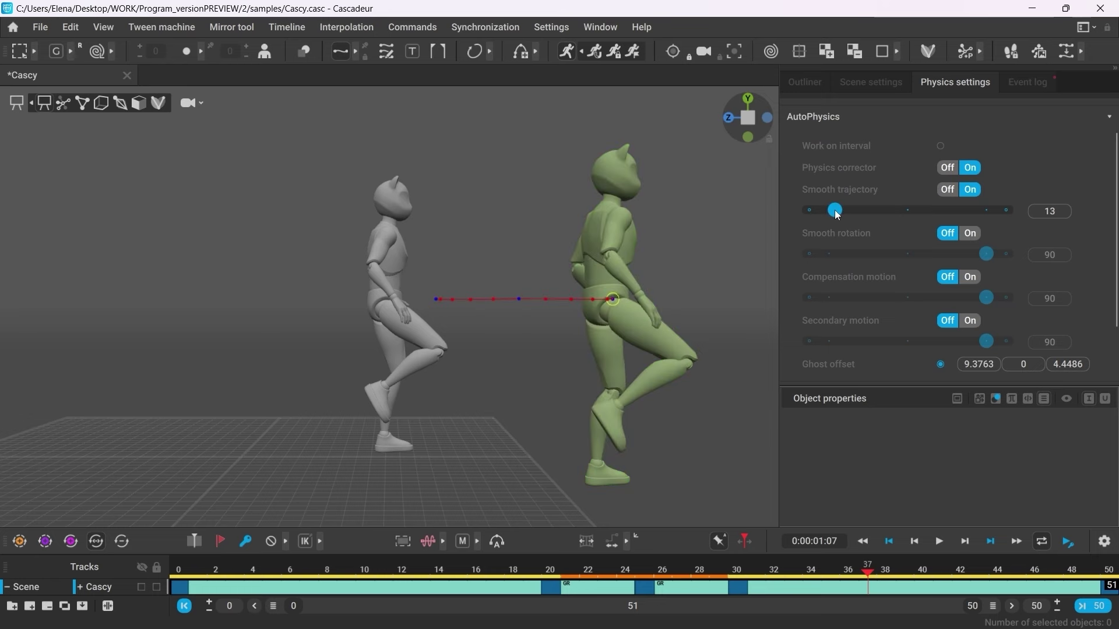
{"action": "left_click", "coordinate": [939, 541]}
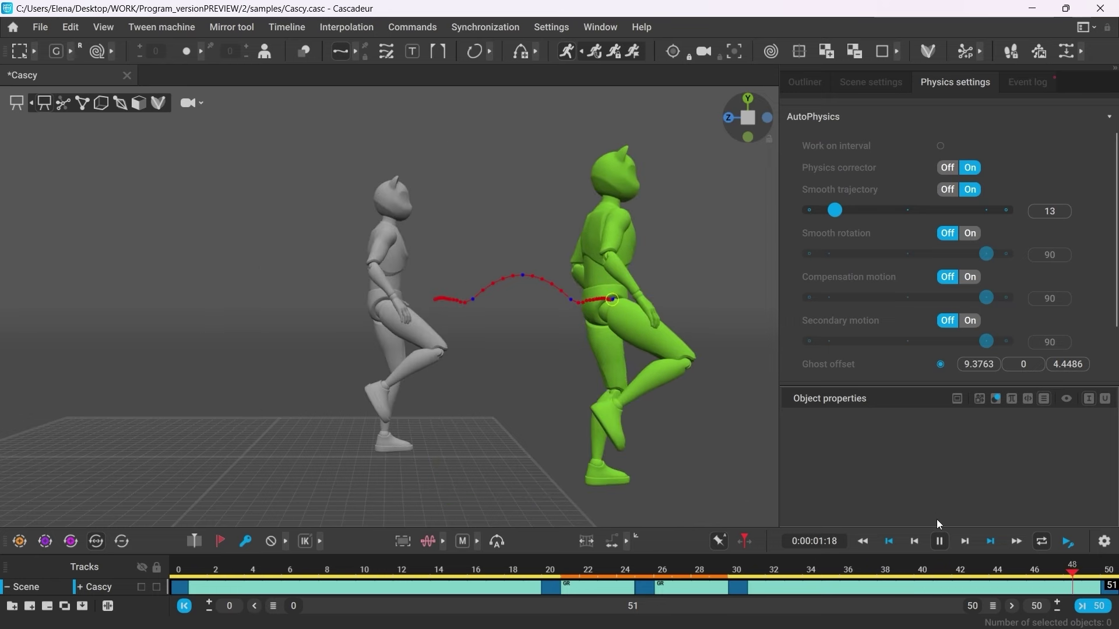
{"action": "left_click", "coordinate": [940, 542]}
{"action": "key", "text": "ctrl+z"}
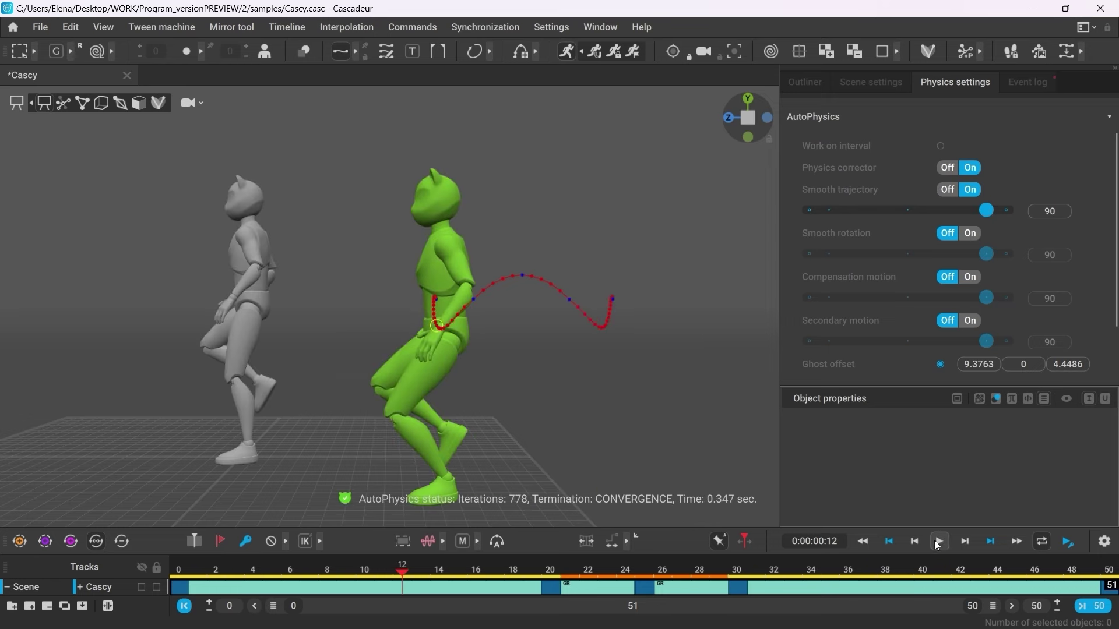
Review the ghost's smoothed trajectory in playback and turn on Smooth rotation with a value of 100.
{"action": "left_click", "coordinate": [938, 542]}
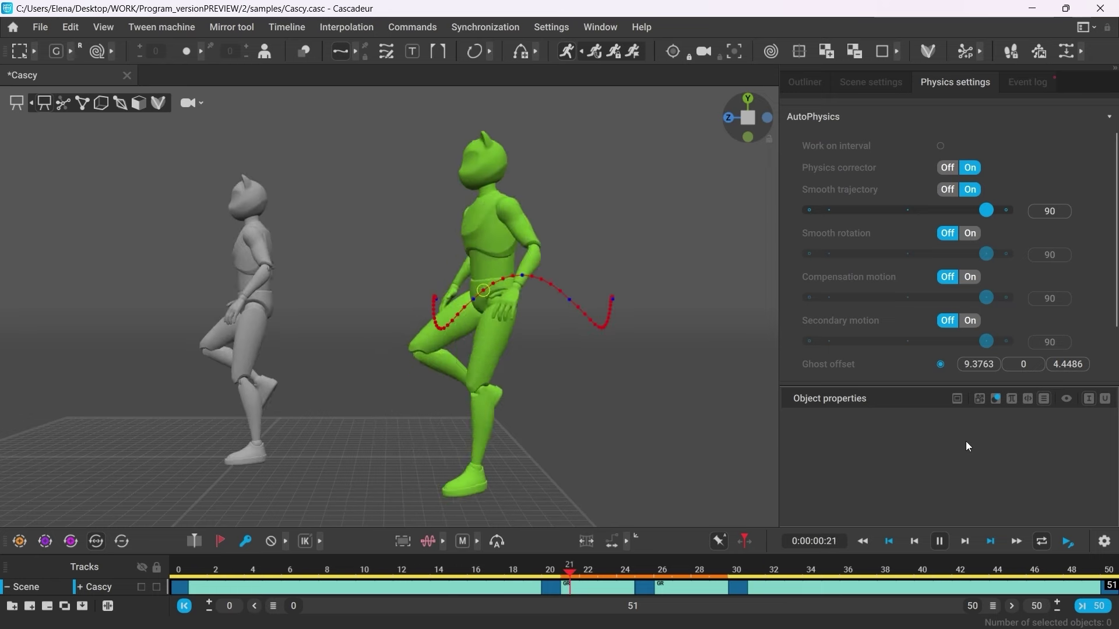
{"action": "left_click", "coordinate": [943, 542]}
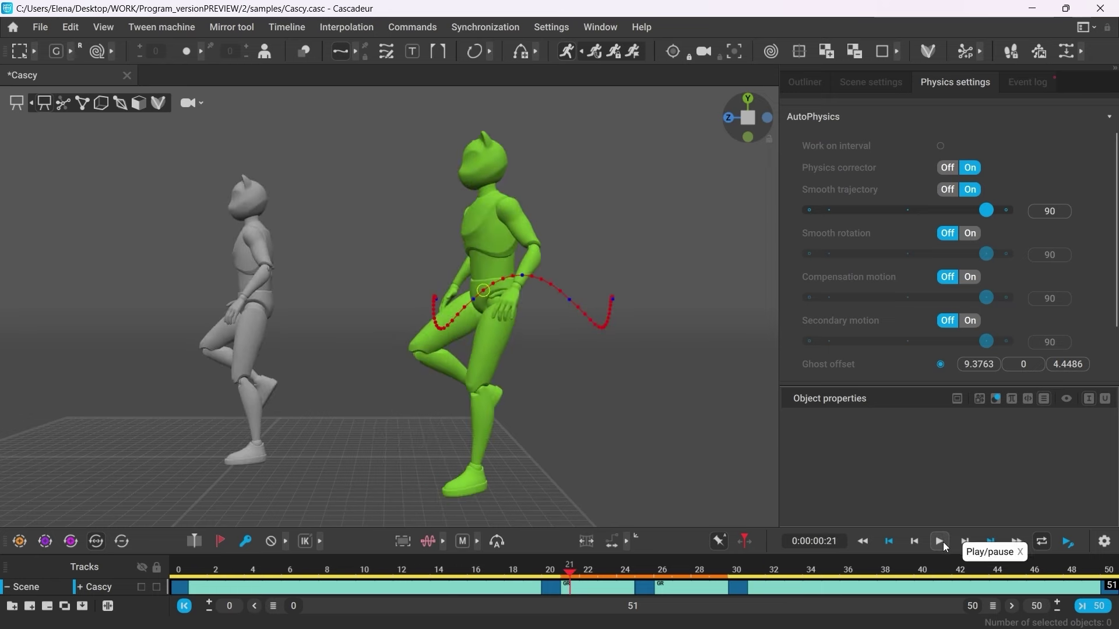
{"action": "left_click", "coordinate": [373, 569]}
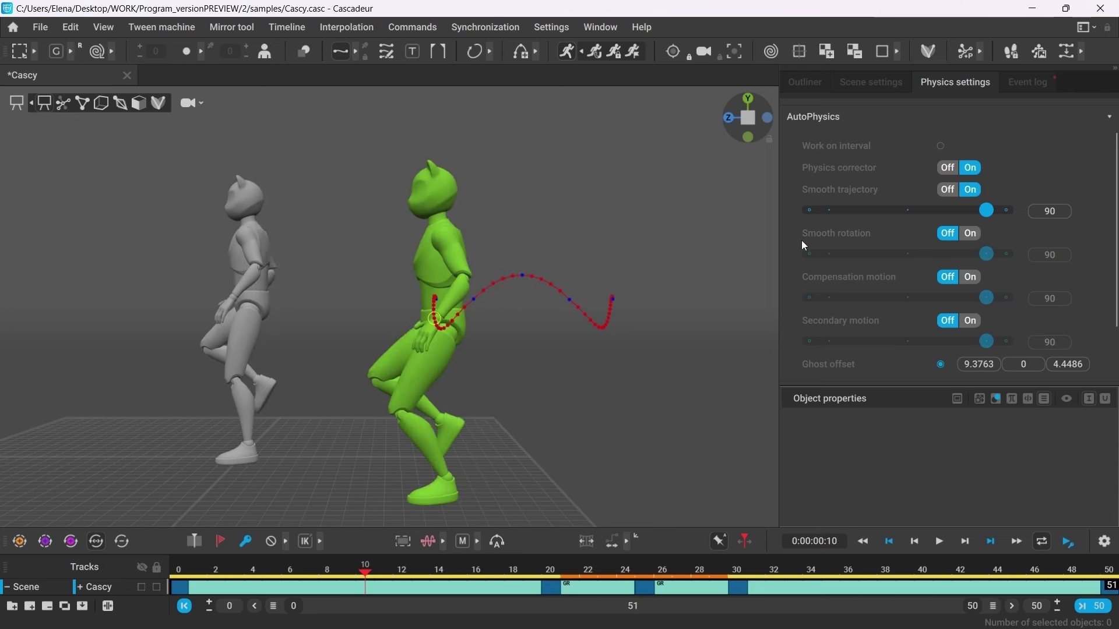
{"action": "left_click", "coordinate": [968, 236]}
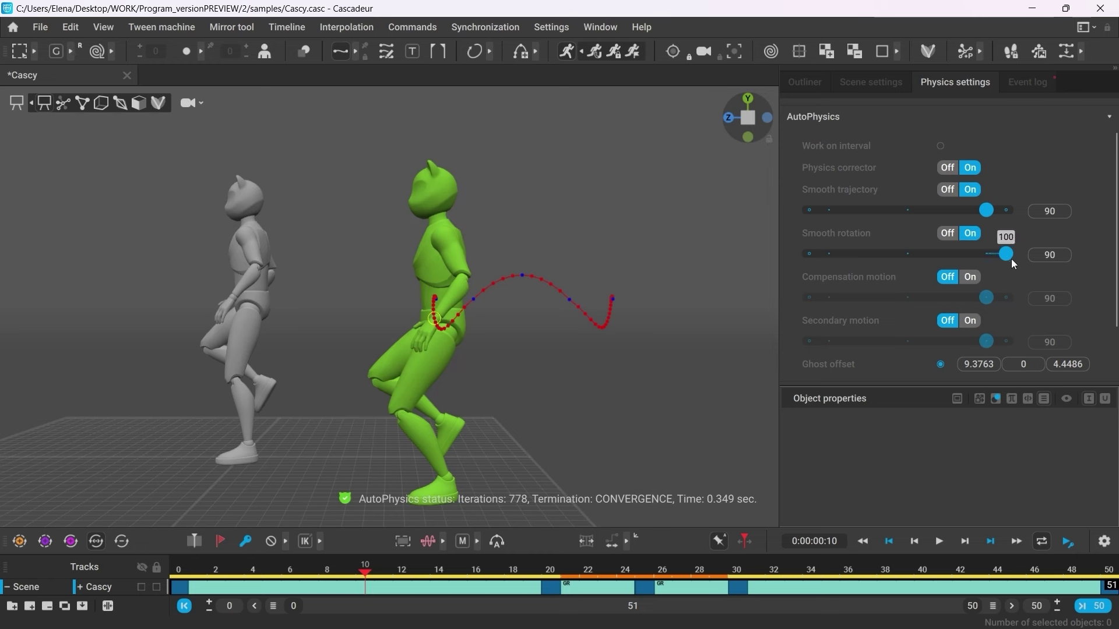
{"action": "left_click_drag", "start_coordinate": [1013, 263], "coordinate": [1019, 261]}
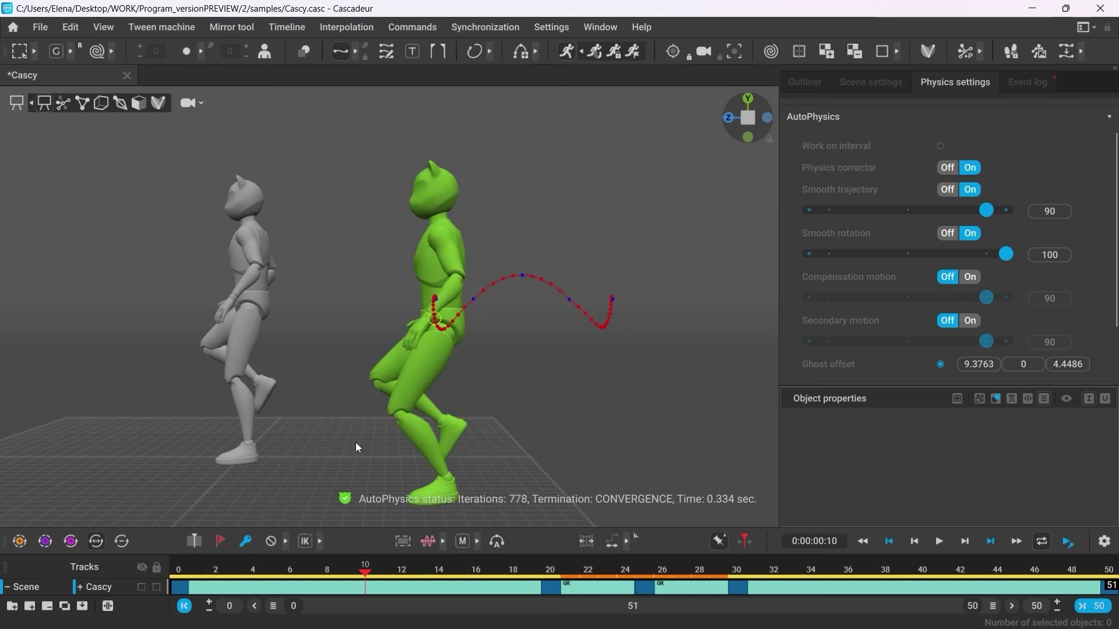
Scrub through the landing and takeoff frames and play back the ghost animation to examine its body rotation.
{"action": "left_click_drag", "start_coordinate": [202, 570], "coordinate": [457, 465]}
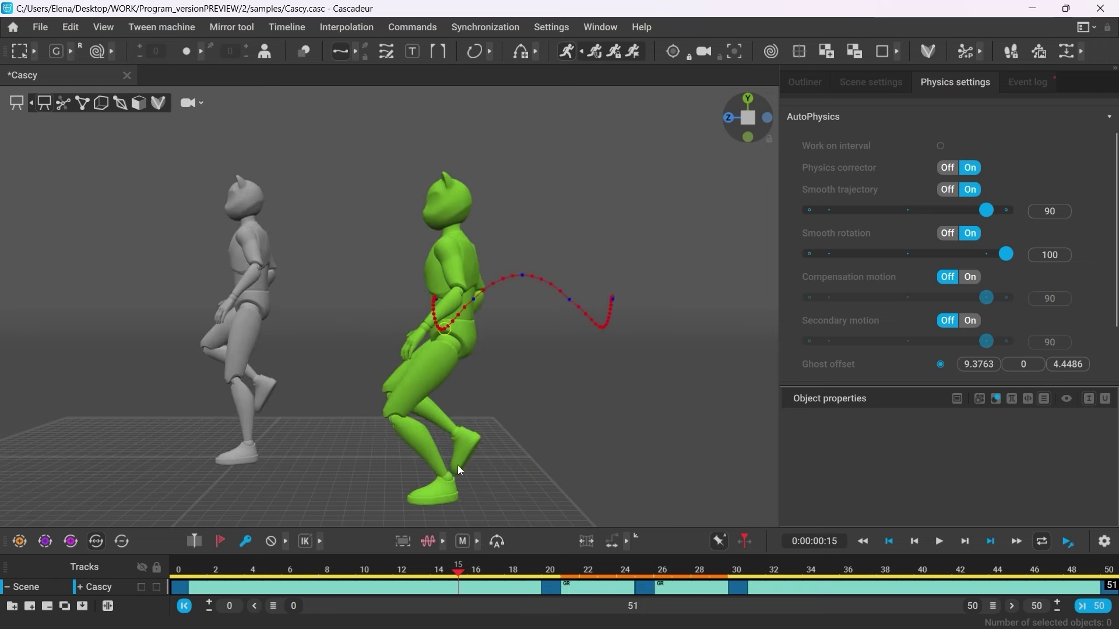
{"action": "left_click_drag", "start_coordinate": [386, 315], "coordinate": [869, 583]}
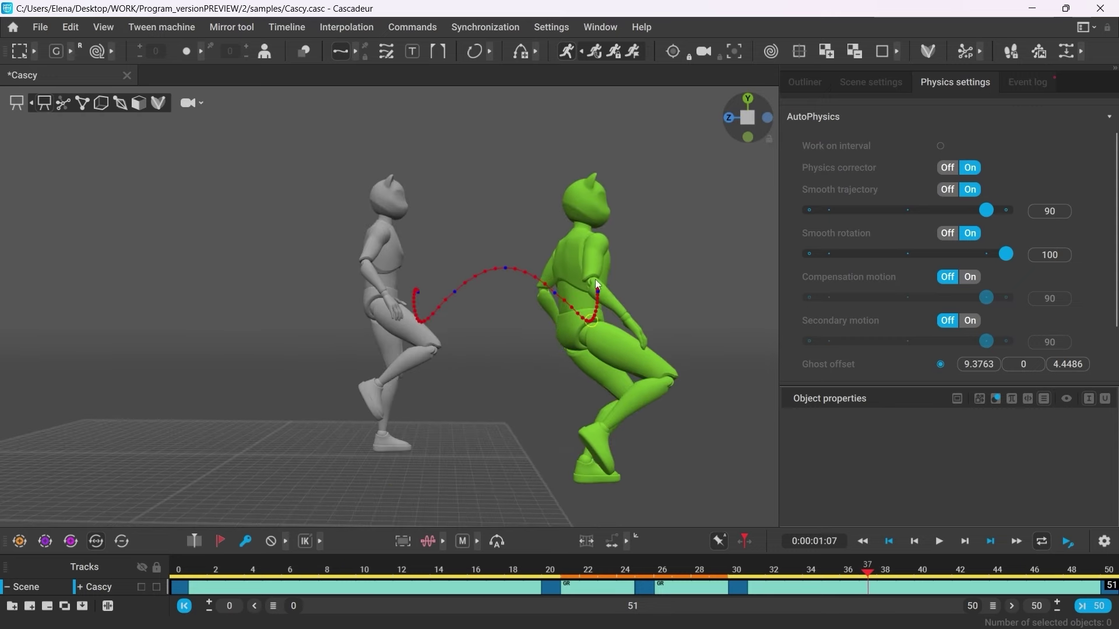
{"action": "left_click", "coordinate": [939, 541]}
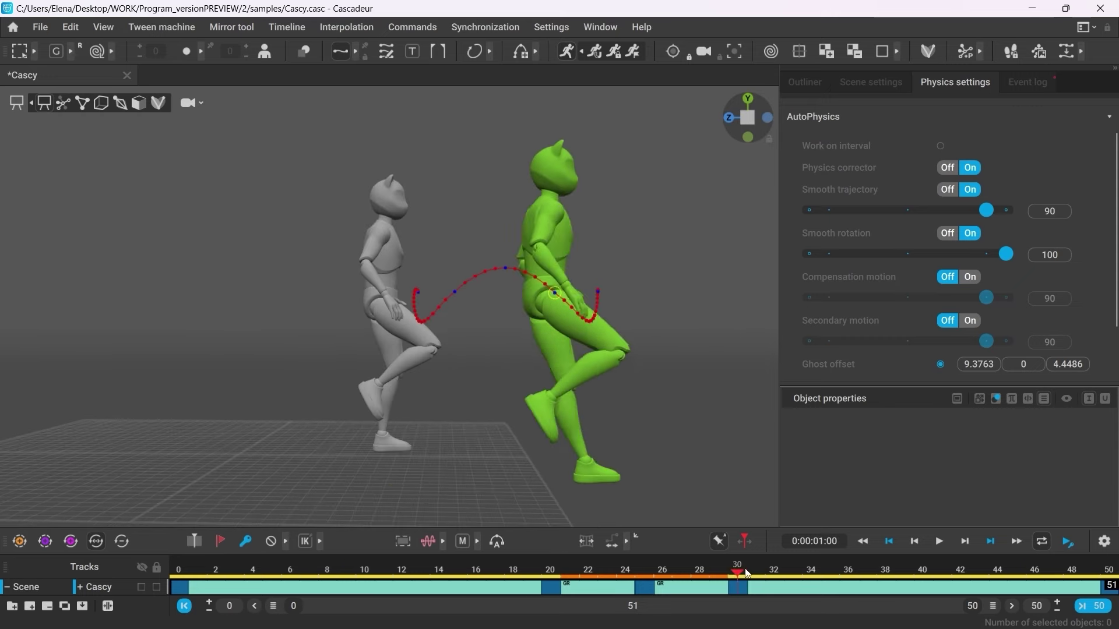
{"action": "left_click", "coordinate": [940, 541]}
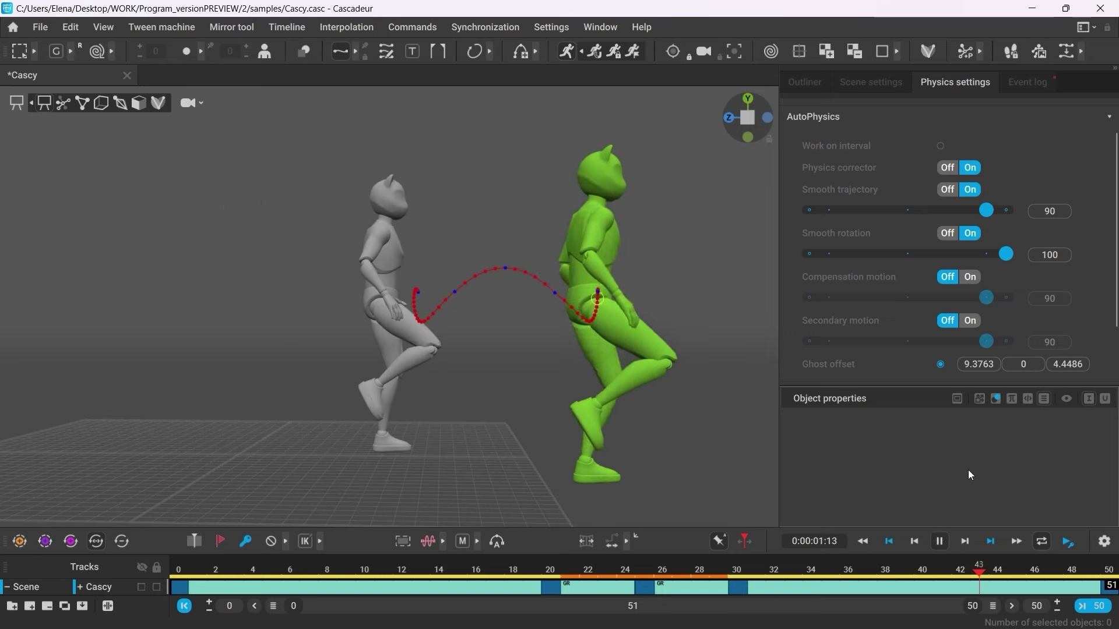
{"action": "left_click", "coordinate": [940, 542]}
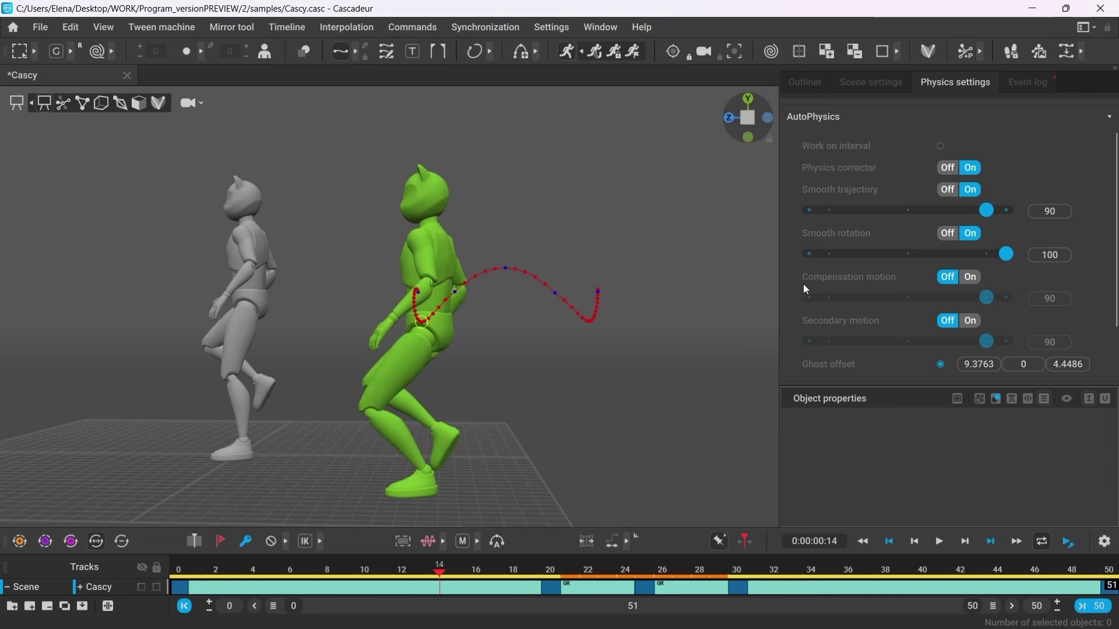
Turn on Compensation motion for AutoPhysics and play back the ghost's arm movement.
{"action": "left_click", "coordinate": [972, 282]}
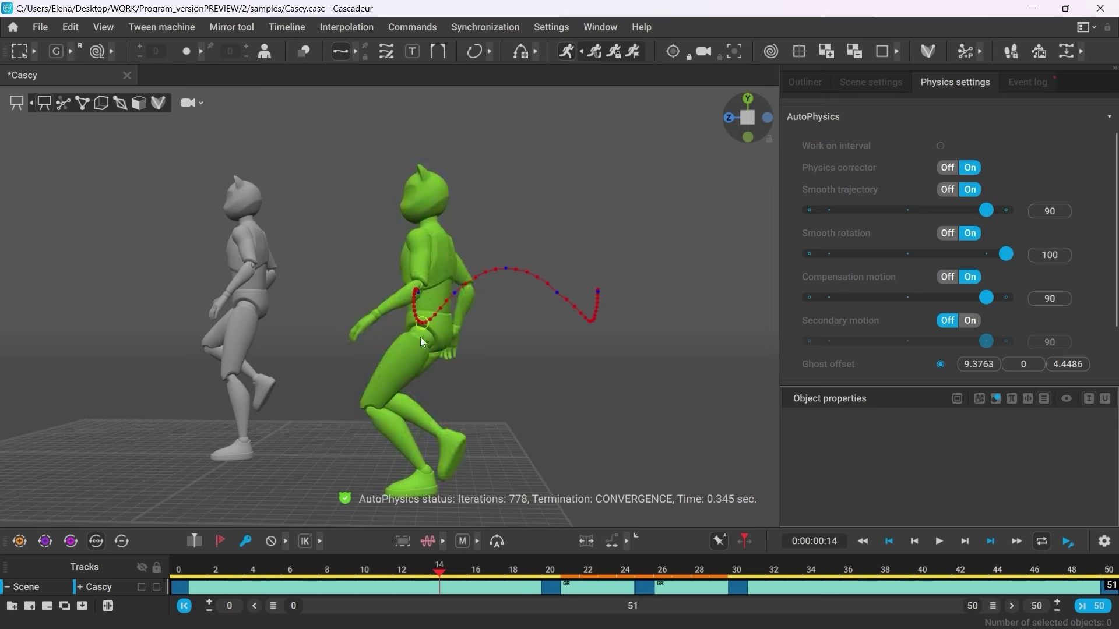
{"action": "left_click", "coordinate": [940, 542]}
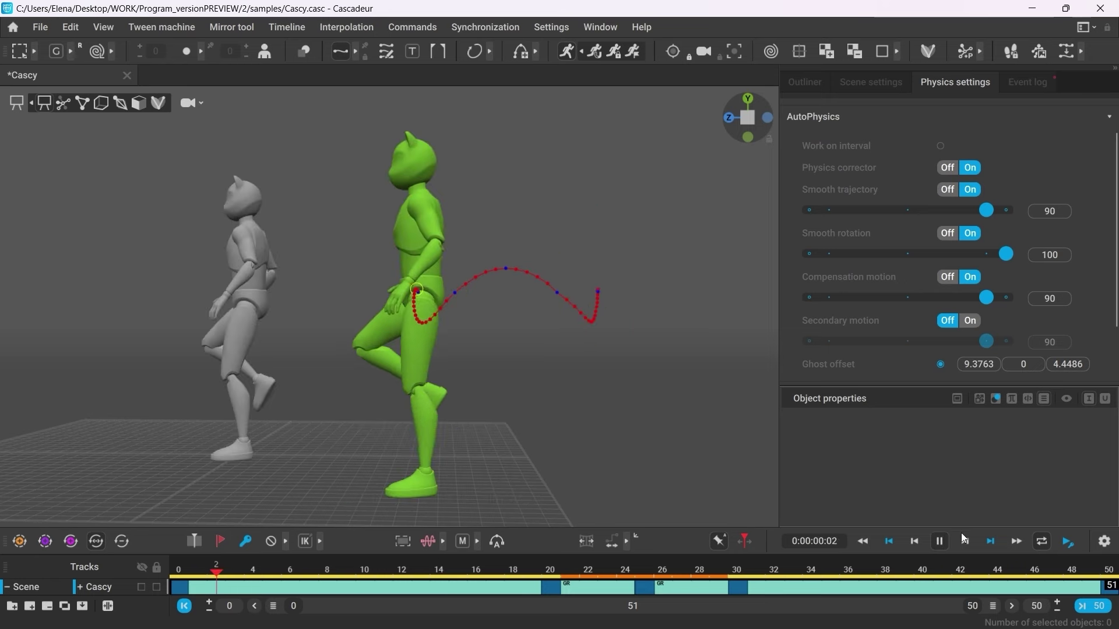
{"action": "left_click", "coordinate": [933, 545]}
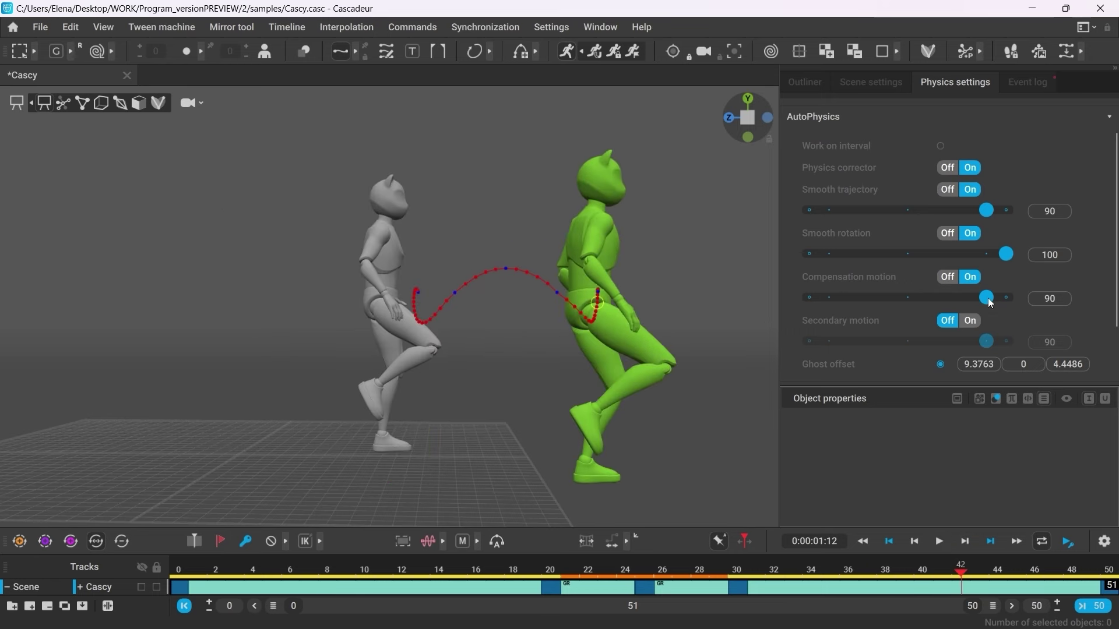
Try Compensation motion at 100, scrub the timeline to frame 46, and restore the value to 90.
{"action": "left_click_drag", "start_coordinate": [988, 298], "coordinate": [1006, 299]}
{"action": "left_click_drag", "start_coordinate": [233, 577], "coordinate": [1036, 576]}
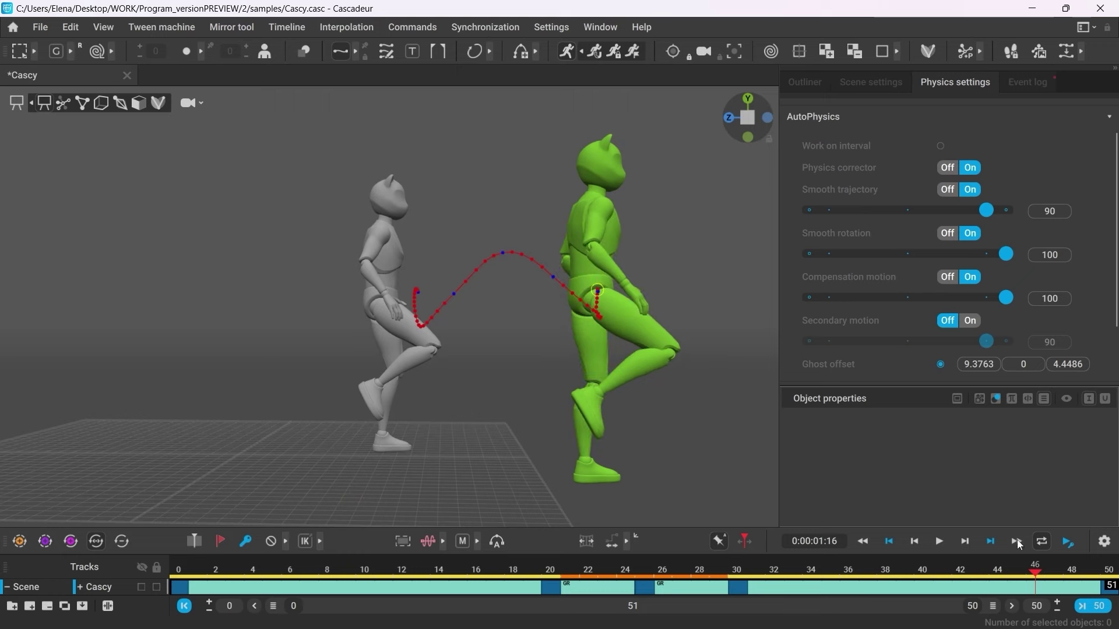
{"action": "left_click_drag", "start_coordinate": [1006, 298], "coordinate": [986, 298]}
At frame 12, display the character's control points and select the forearm_l point.
{"action": "left_click", "coordinate": [386, 578]}
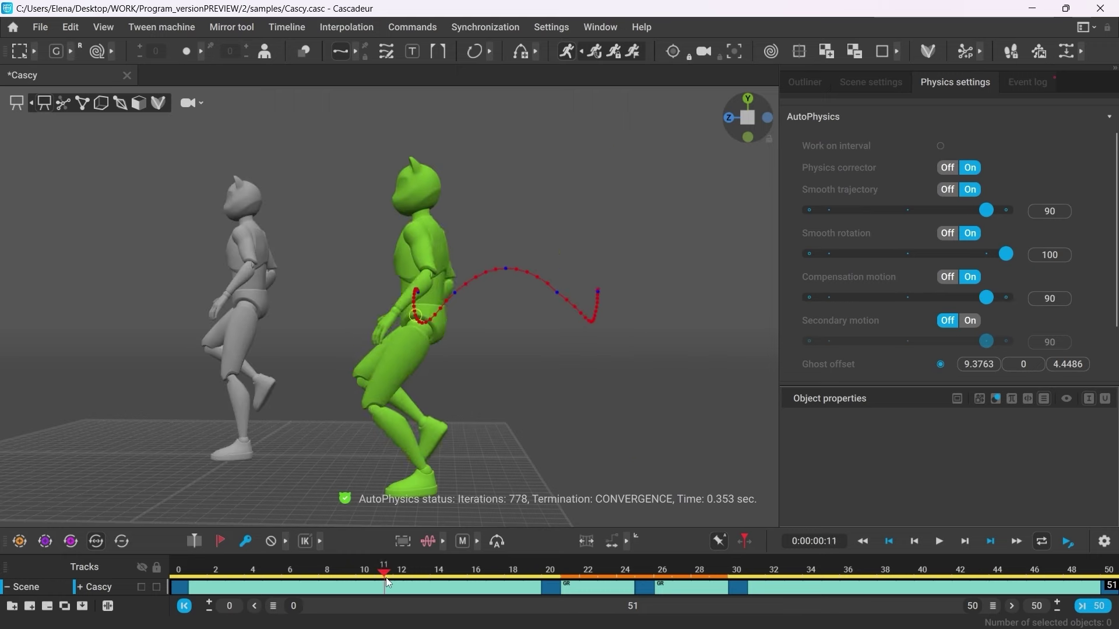
{"action": "left_click_drag", "start_coordinate": [389, 582], "coordinate": [411, 558]}
{"action": "mouse_move", "coordinate": [271, 417]}
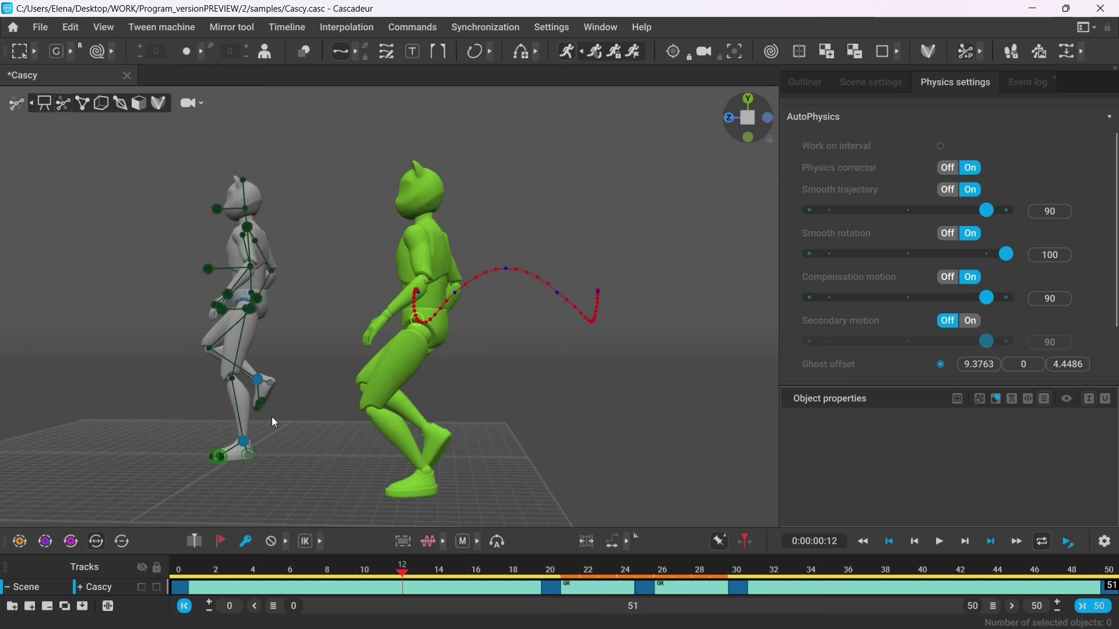
{"action": "left_click", "coordinate": [250, 266]}
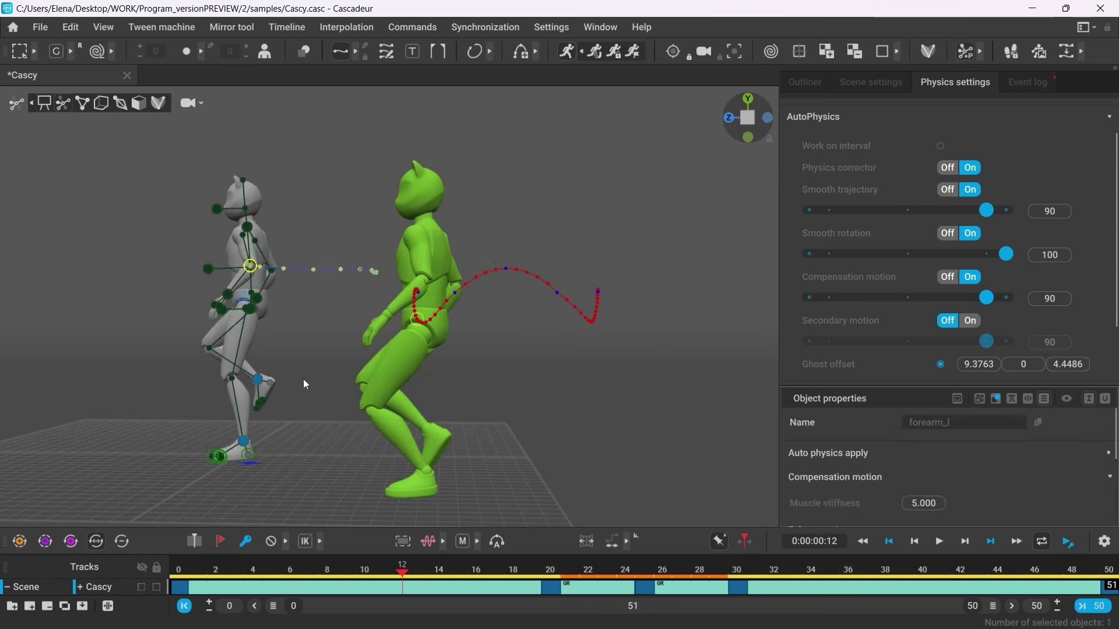
Expand the Object properties to examine the Compensation motion Muscle stiffness of the forearm_l and head points, and scrub the timeline to frame 30.
{"action": "left_click_drag", "start_coordinate": [858, 387], "coordinate": [854, 234]}
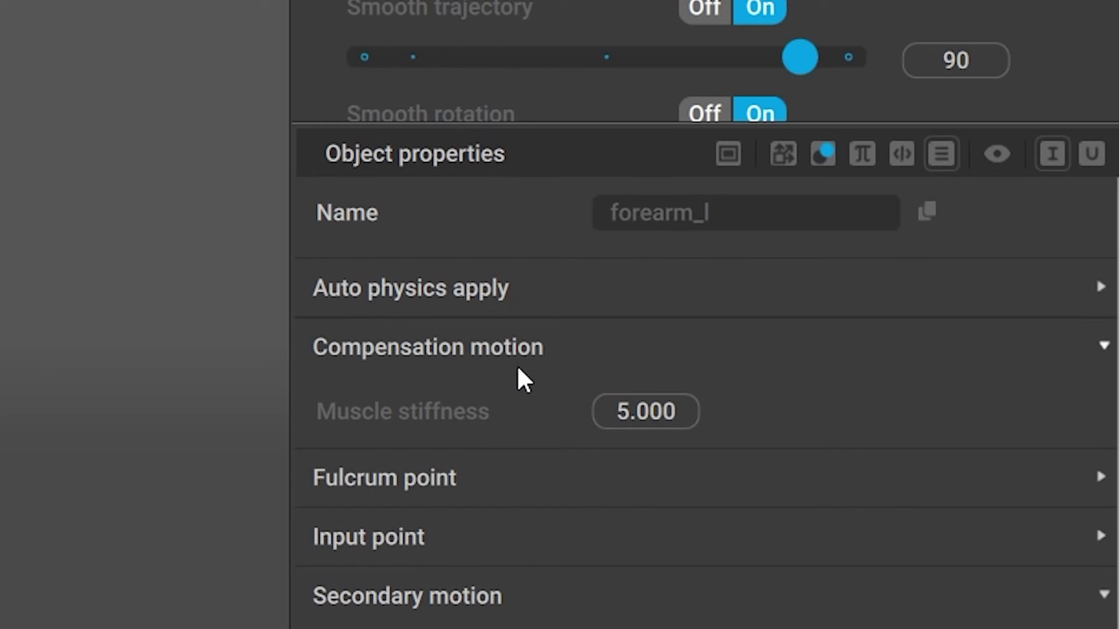
{"action": "double_click", "coordinate": [616, 415]}
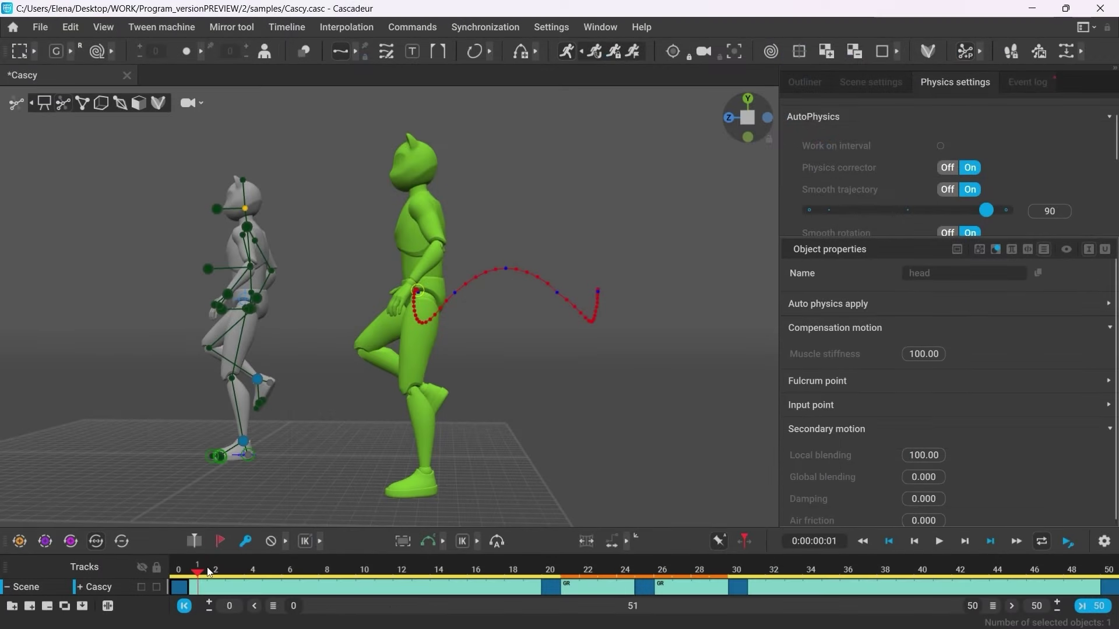
{"action": "left_click", "coordinate": [449, 570]}
{"action": "left_click_drag", "start_coordinate": [450, 571], "coordinate": [187, 577]}
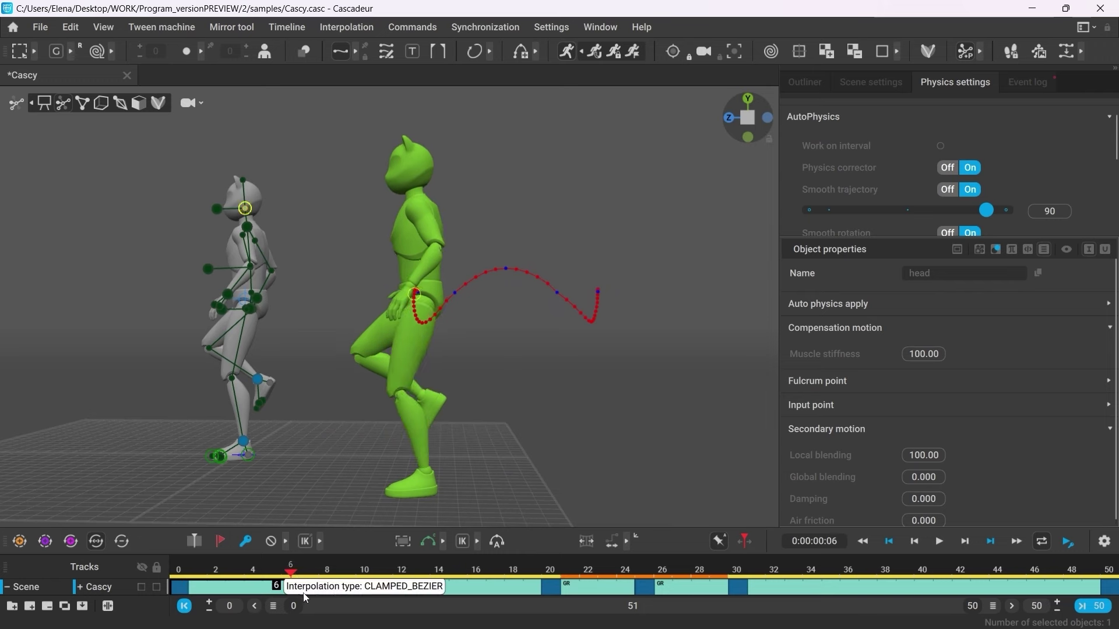
{"action": "left_click_drag", "start_coordinate": [177, 559], "coordinate": [730, 604]}
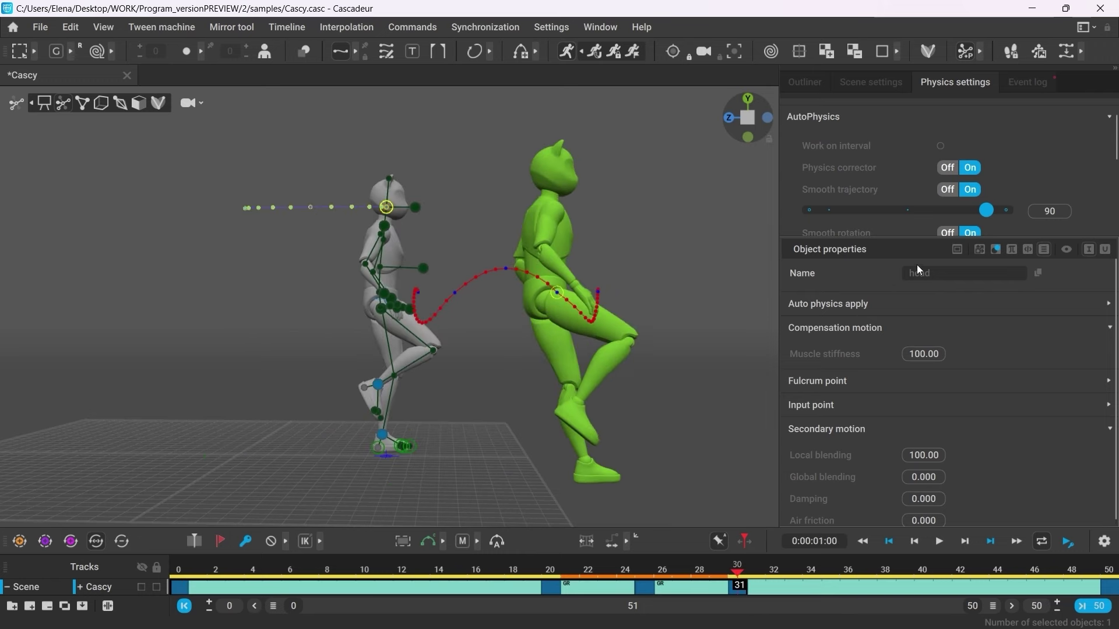
Enable interval-wide editing of object properties, select the head's control points and open their Muscle stiffness value.
{"action": "left_click", "coordinate": [958, 251]}
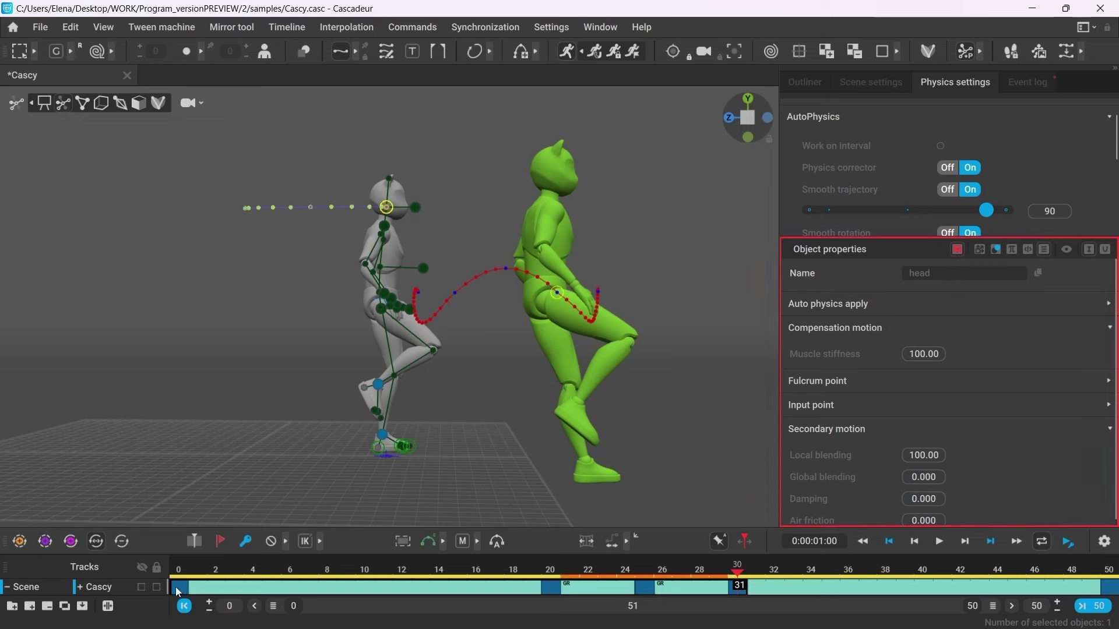
{"action": "key", "text": "space"}
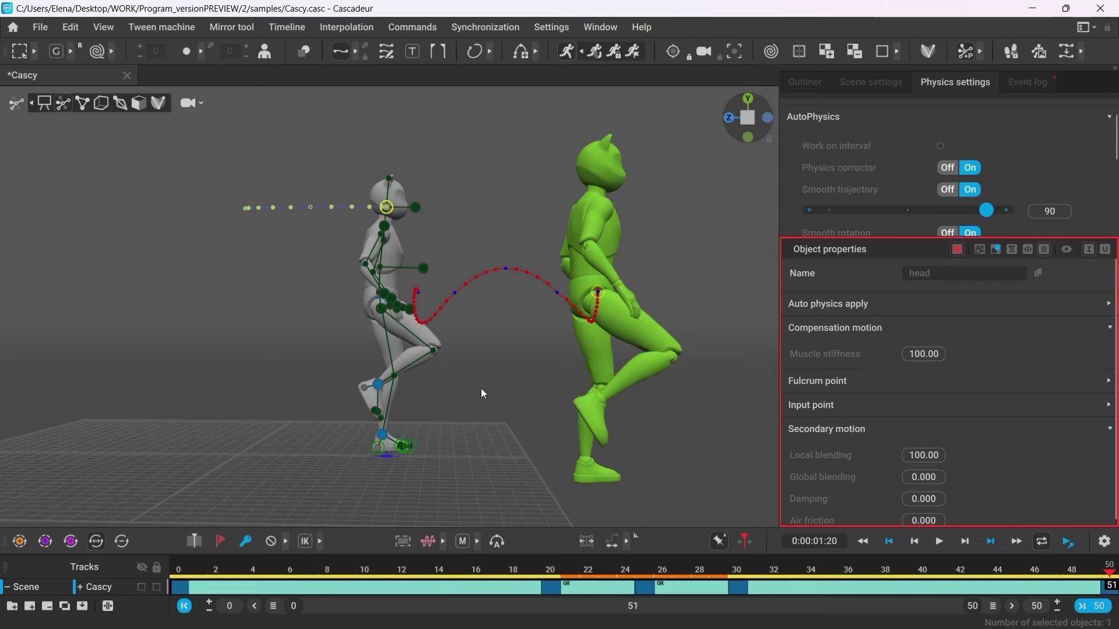
{"action": "left_click_drag", "start_coordinate": [379, 175], "coordinate": [427, 216]}
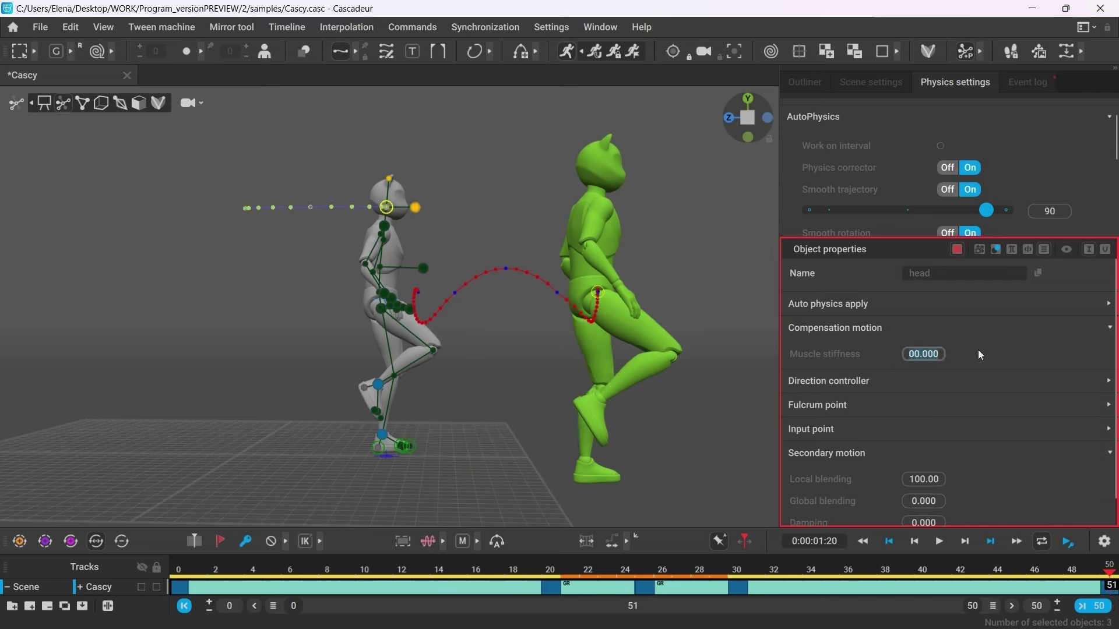
{"action": "left_click", "coordinate": [495, 296]}
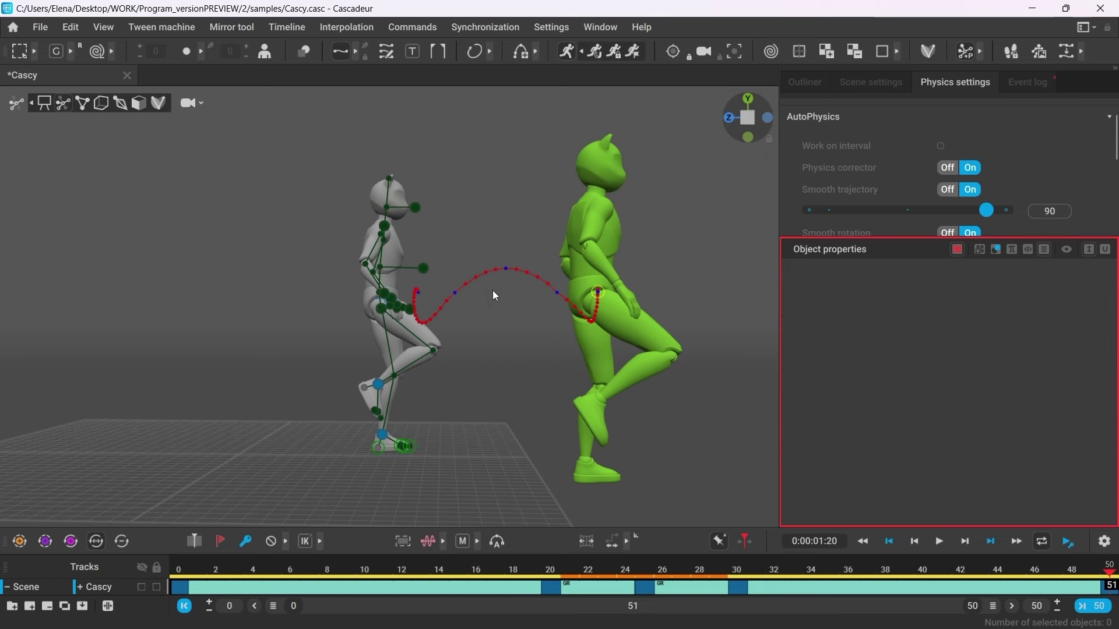
Select the pelvis point and the foot_r point to inspect their Muscle stiffness, and clear the selection.
{"action": "left_click", "coordinate": [387, 301]}
{"action": "left_click", "coordinate": [378, 386]}
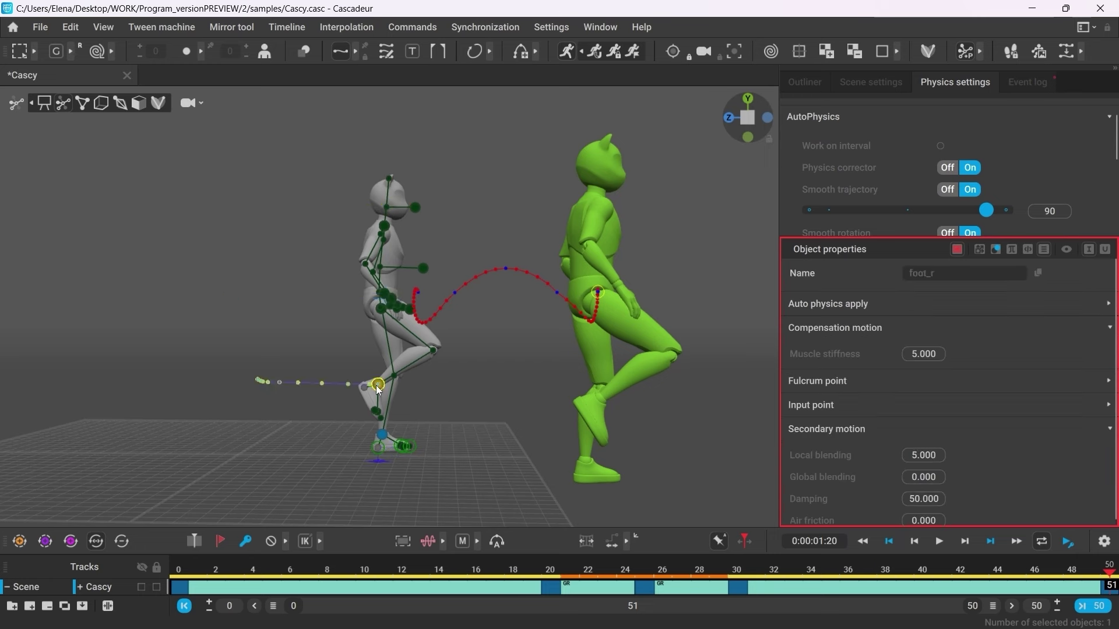
{"action": "left_click", "coordinate": [462, 411]}
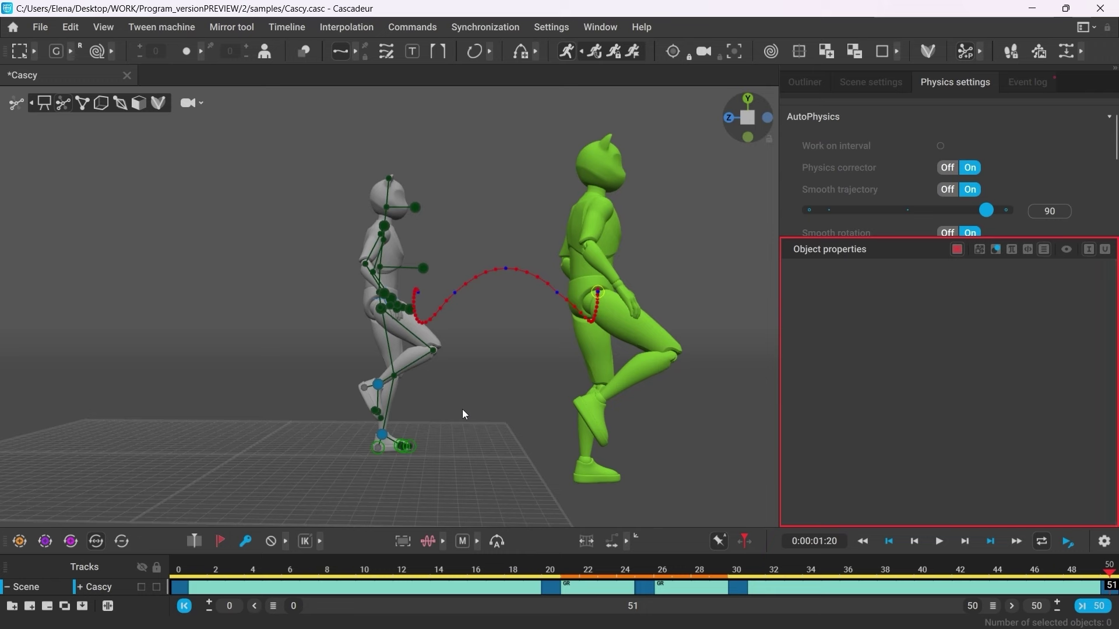
Turn on Secondary motion for AutoPhysics and play back the ghost animation with the control points hidden.
{"action": "left_click_drag", "start_coordinate": [931, 240], "coordinate": [879, 389]}
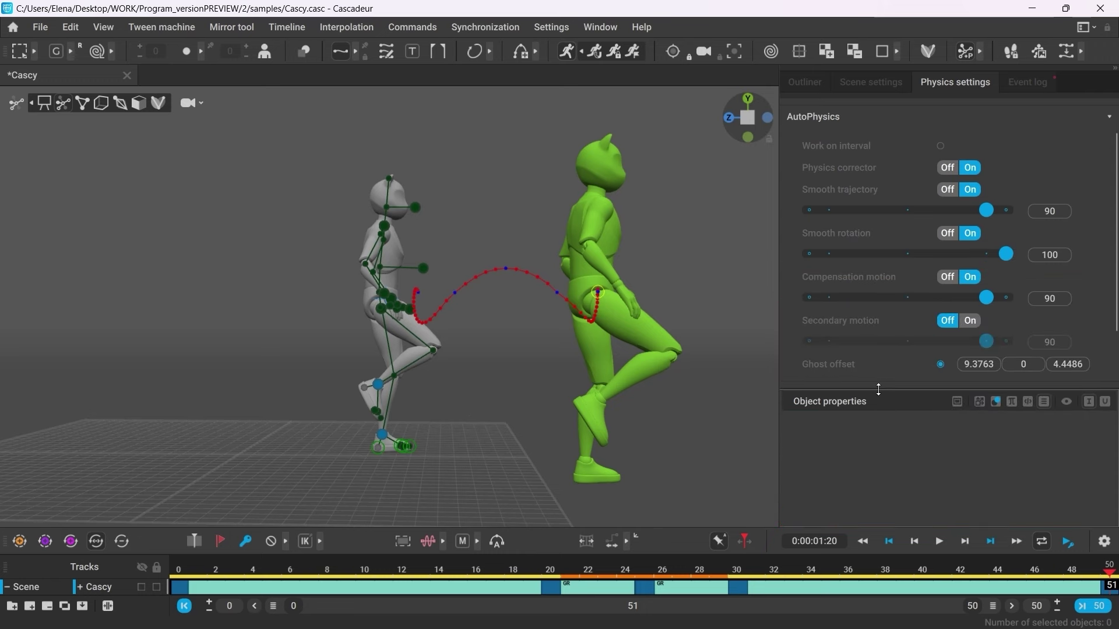
{"action": "left_click", "coordinate": [972, 321]}
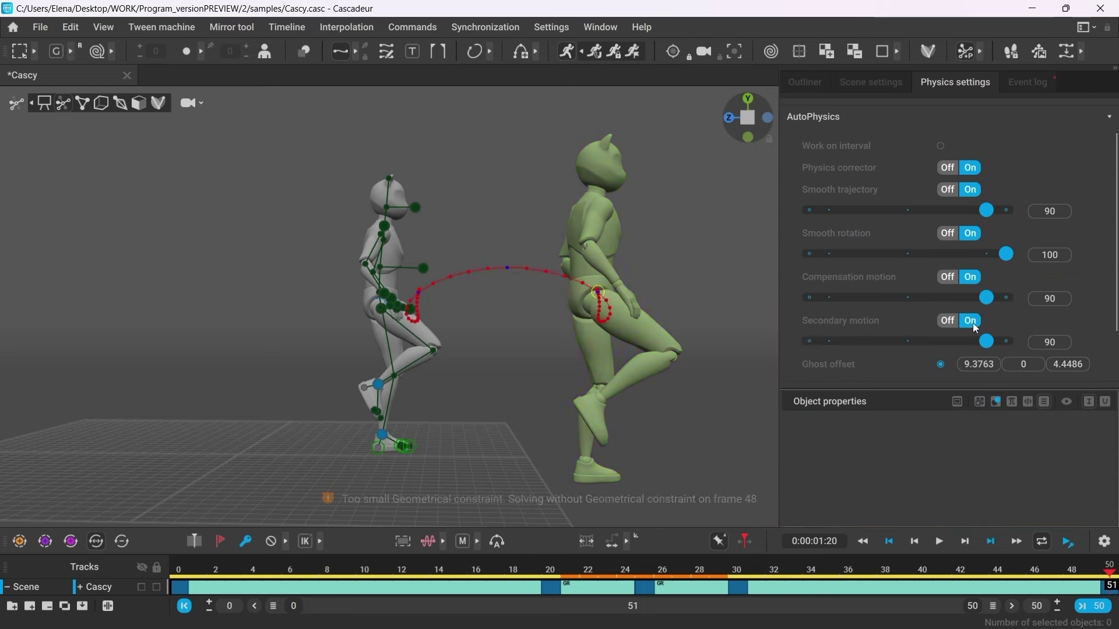
{"action": "key", "text": "Tab"}
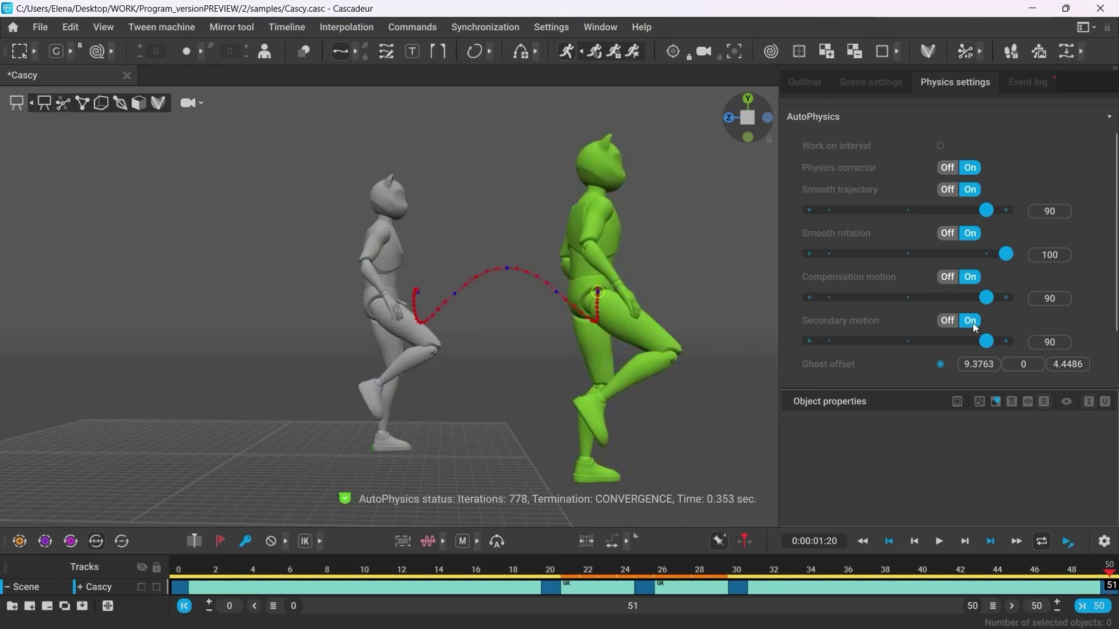
{"action": "left_click", "coordinate": [939, 542]}
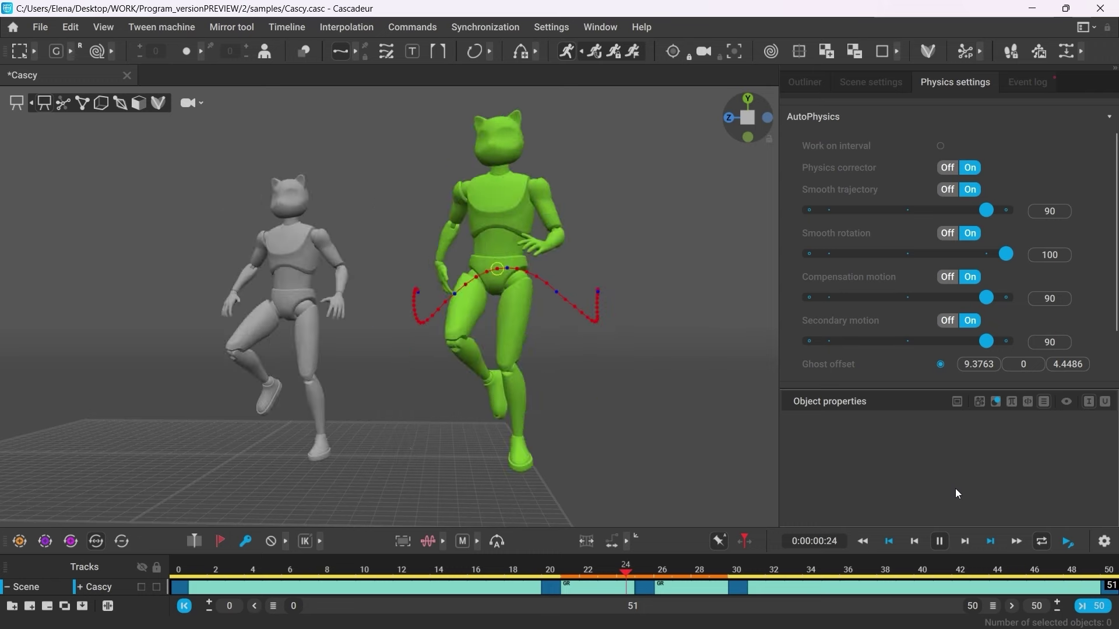
{"action": "left_click", "coordinate": [938, 542]}
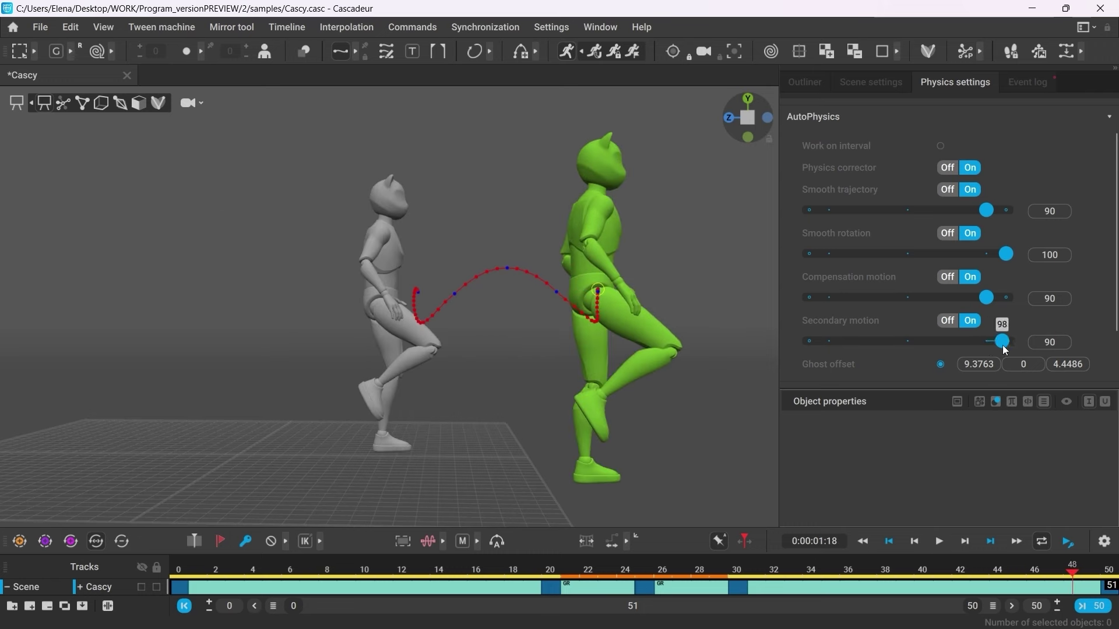
Set Secondary motion to 98 and play back the ghost's arm movement.
{"action": "left_click_drag", "start_coordinate": [1006, 350], "coordinate": [1004, 348]}
{"action": "left_click", "coordinate": [939, 542]}
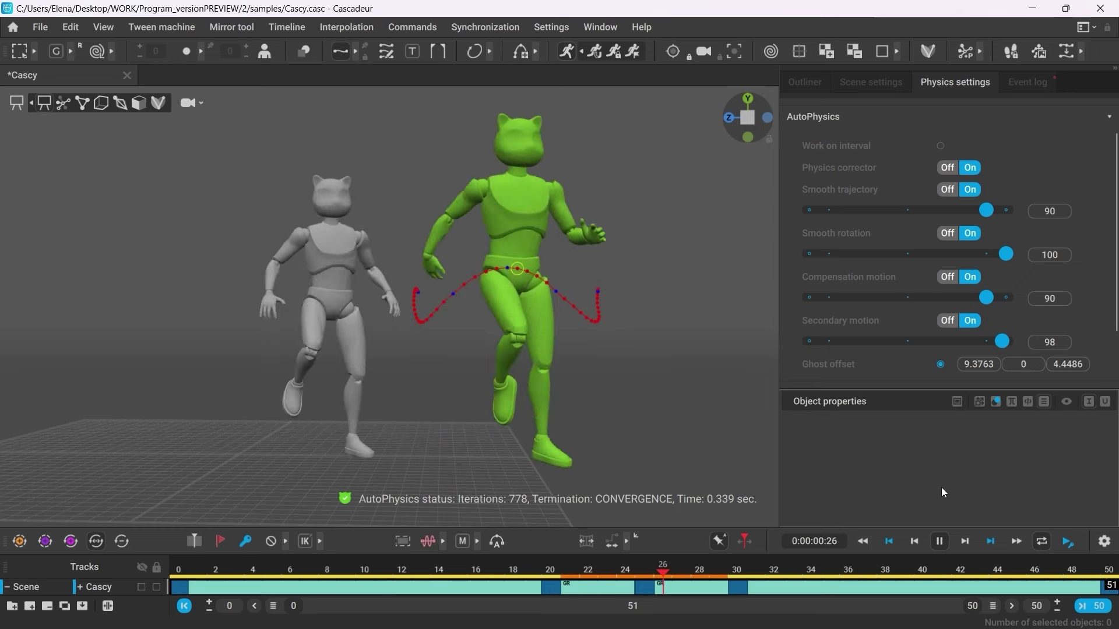
{"action": "left_click", "coordinate": [938, 542]}
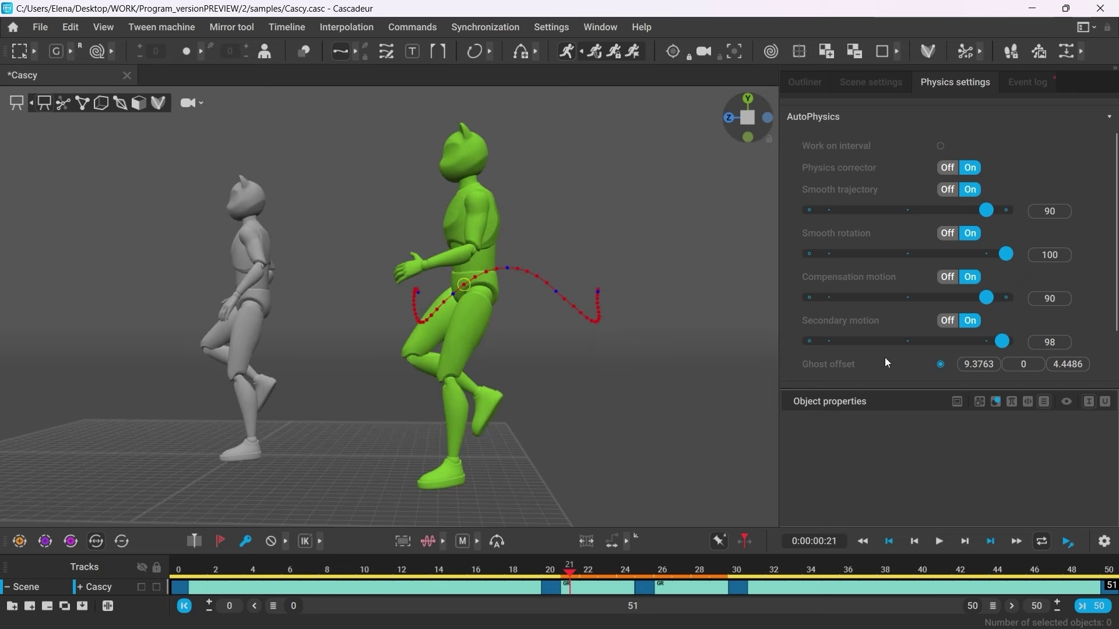
Try Secondary motion at 10, play back the animation, and restore the value to 90.
{"action": "left_click", "coordinate": [829, 342]}
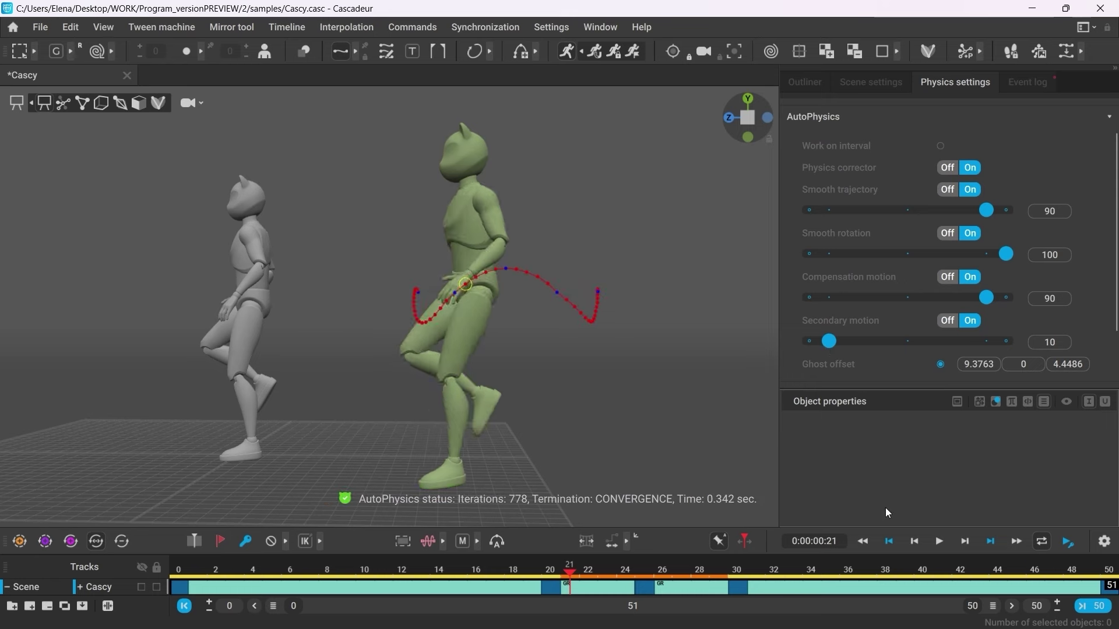
{"action": "left_click", "coordinate": [938, 542]}
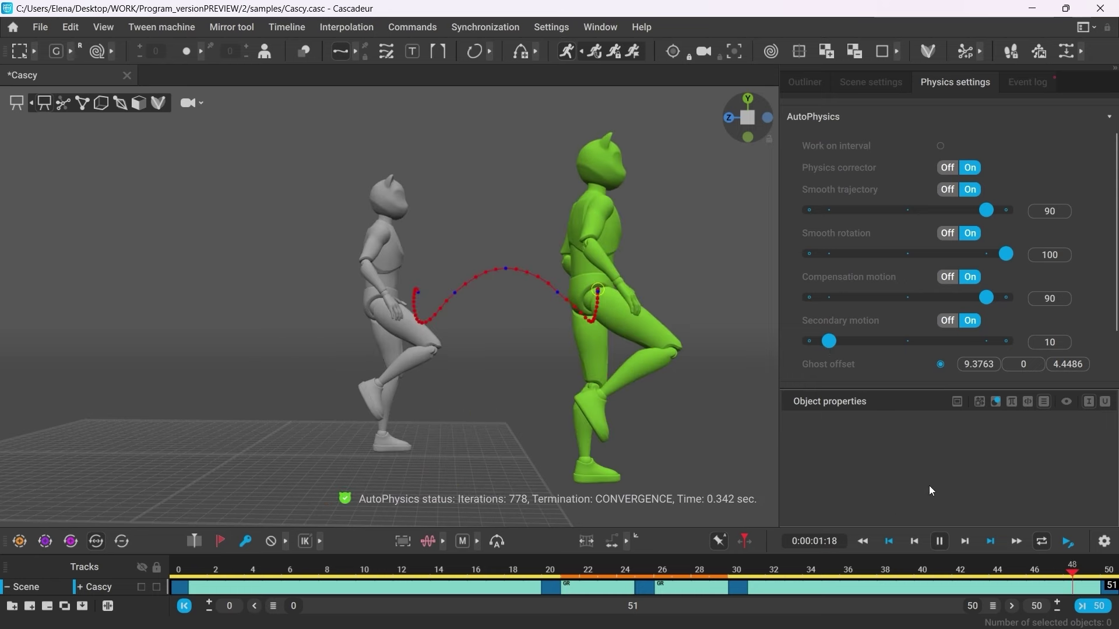
{"action": "left_click", "coordinate": [940, 542]}
{"action": "left_click", "coordinate": [986, 342]}
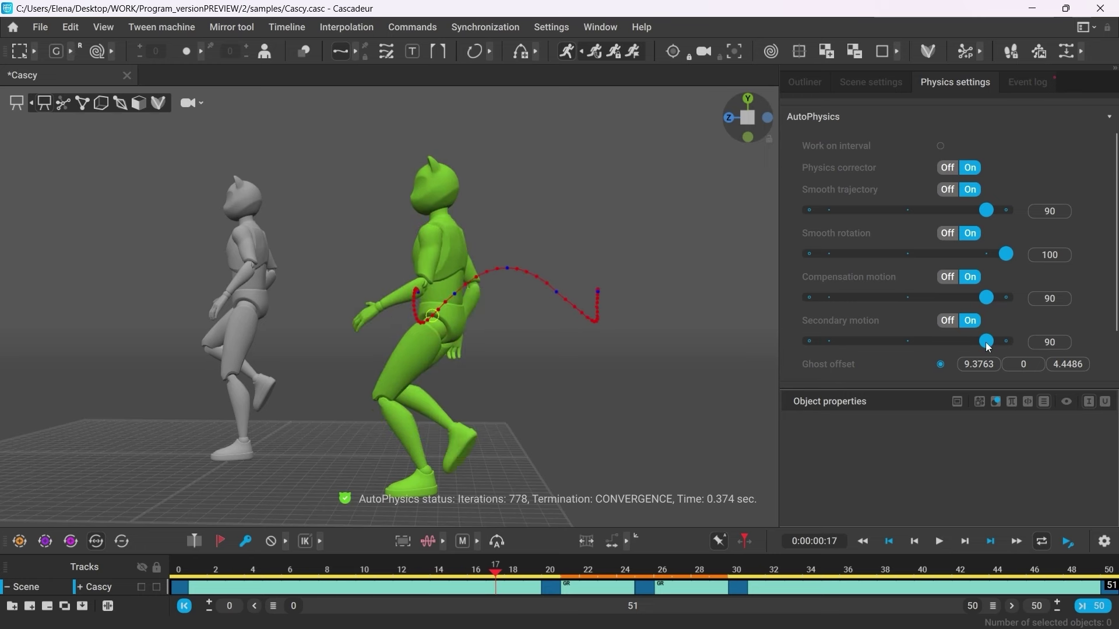
Display the control points, select the left arm's five points and mark the whole interval from frame 0 to 50.
{"action": "left_click_drag", "start_coordinate": [842, 389], "coordinate": [841, 265]}
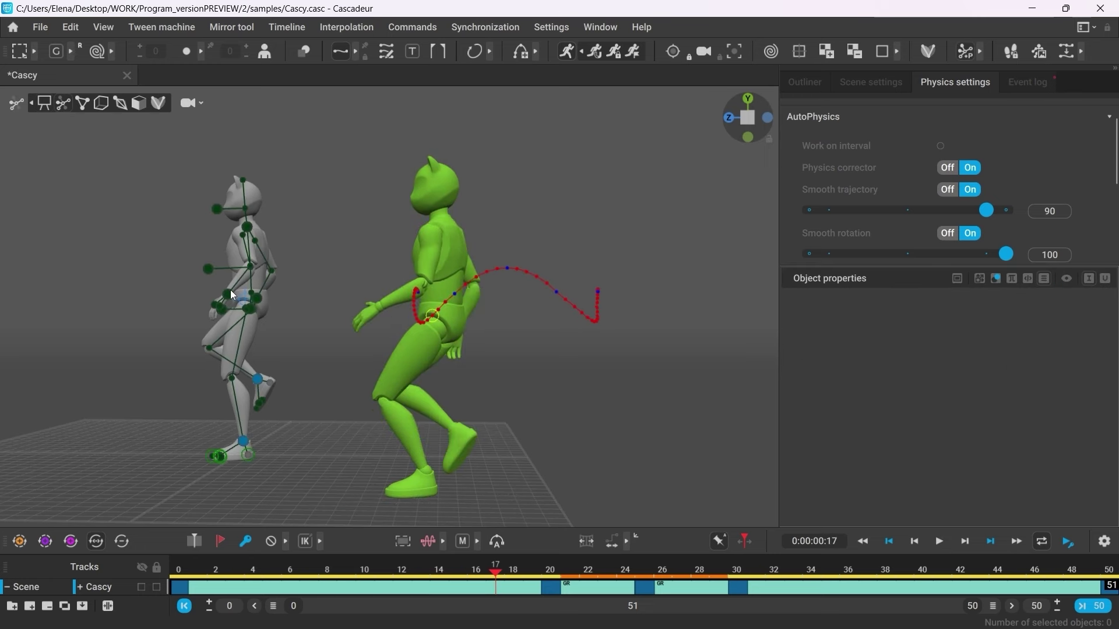
{"action": "left_click", "coordinate": [233, 296]}
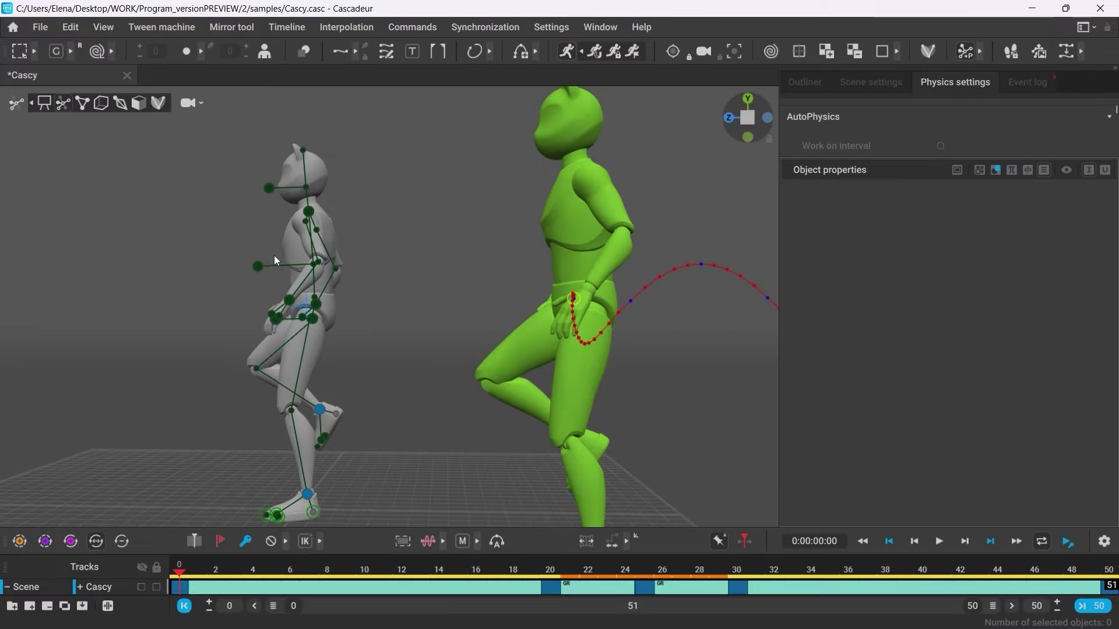
{"action": "left_click", "coordinate": [273, 315]}
{"action": "left_click_drag", "start_coordinate": [181, 593], "coordinate": [1109, 587]}
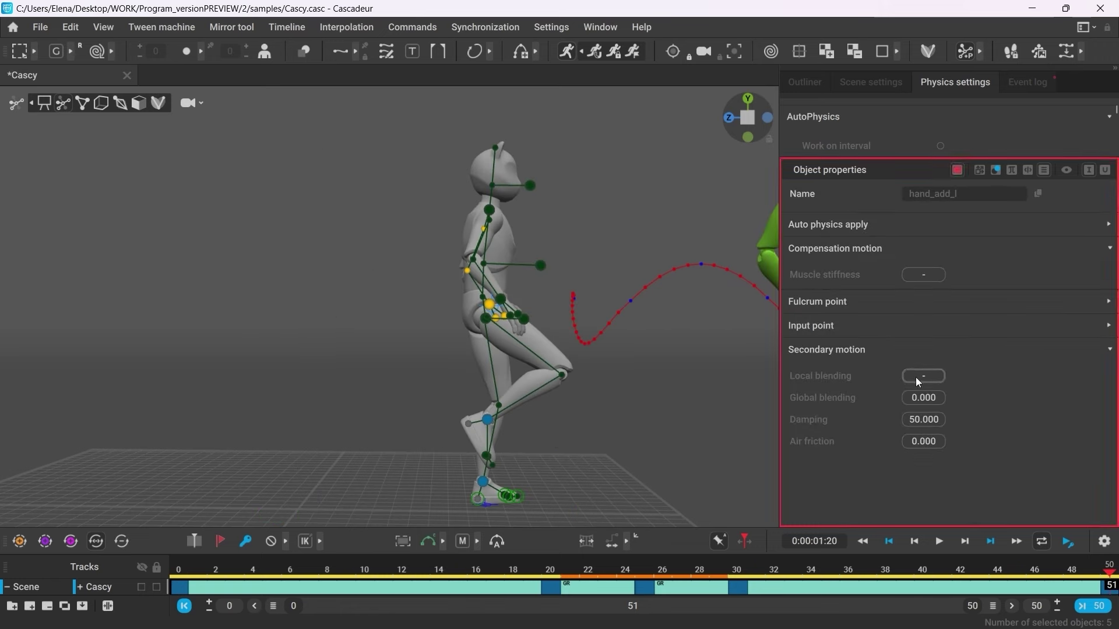
Set the left arm's Secondary motion Local blending to 100 and play back the animation from the first frame.
{"action": "type", "text": "100"}
{"action": "key", "text": "Return"}
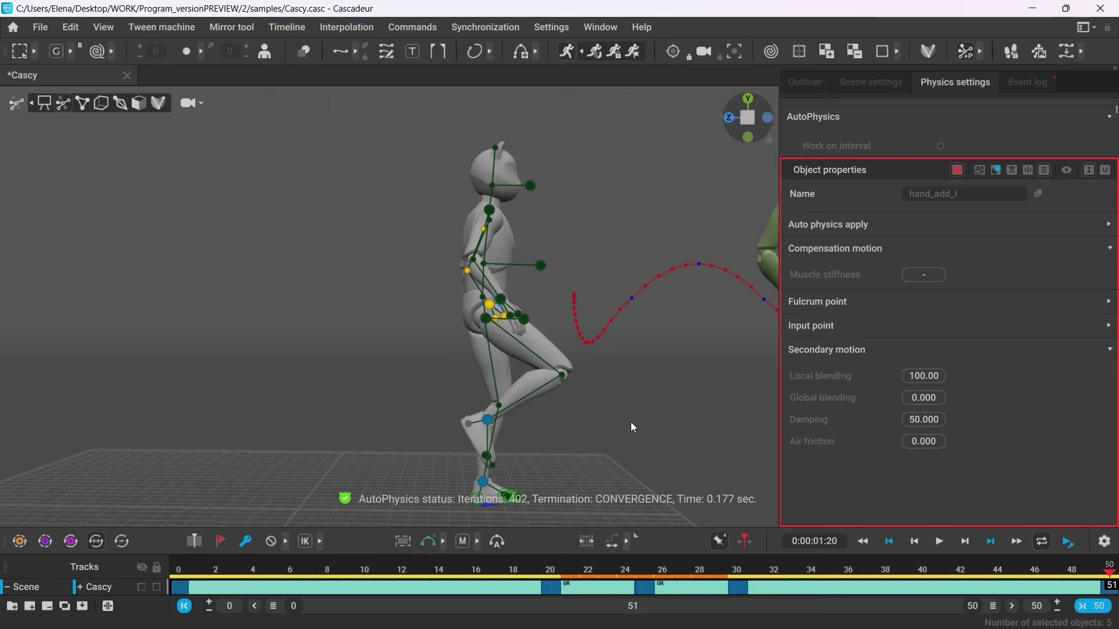
{"action": "scroll", "coordinate": [494, 430], "scroll_direction": "down", "scroll_amount": 3}
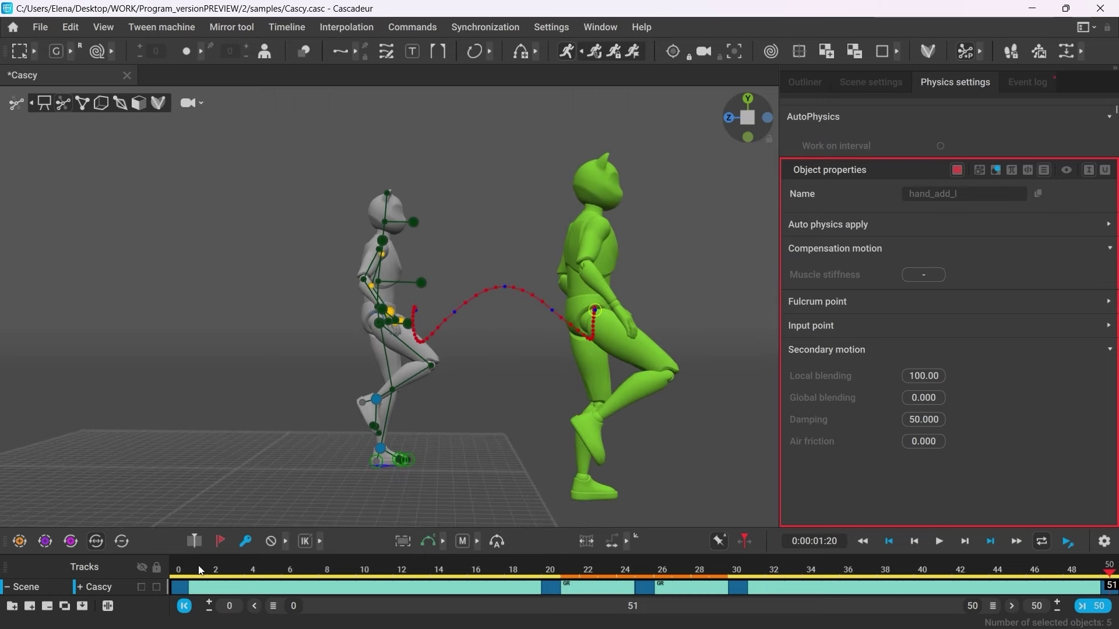
{"action": "left_click", "coordinate": [863, 541]}
{"action": "left_click", "coordinate": [938, 542]}
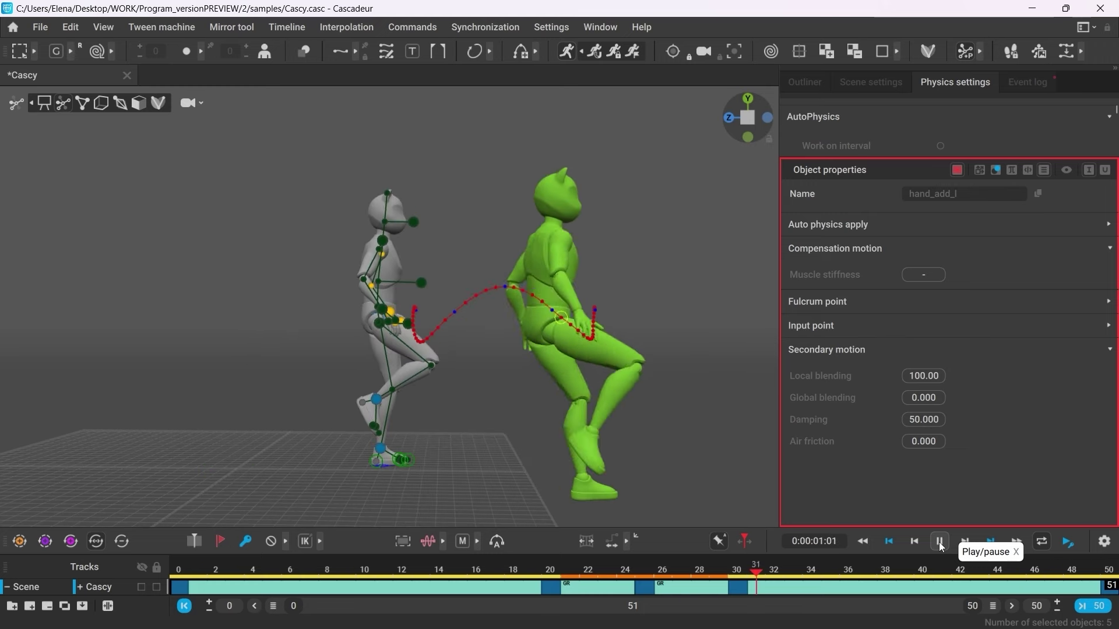
{"action": "left_click", "coordinate": [940, 542]}
Set the left arm's Secondary motion Local blending to 5 and scrub the animation from the start to frame 49.
{"action": "left_click_drag", "start_coordinate": [334, 577], "coordinate": [181, 598]}
{"action": "left_click", "coordinate": [924, 376]}
{"action": "type", "text": "5"}
{"action": "key", "text": "Return"}
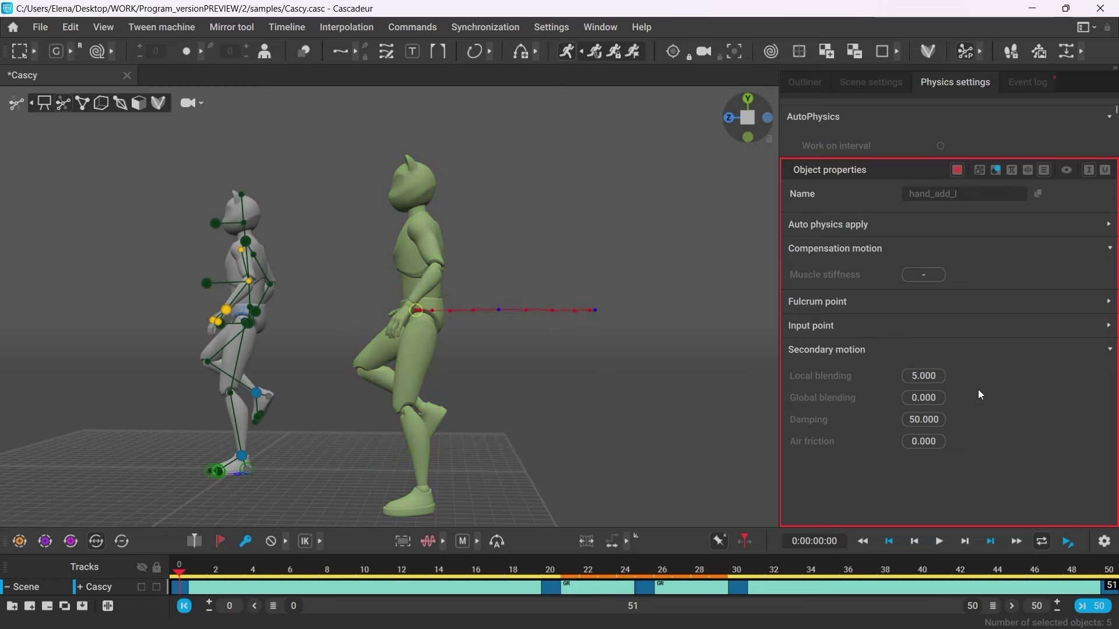
{"action": "left_click_drag", "start_coordinate": [245, 577], "coordinate": [1092, 555]}
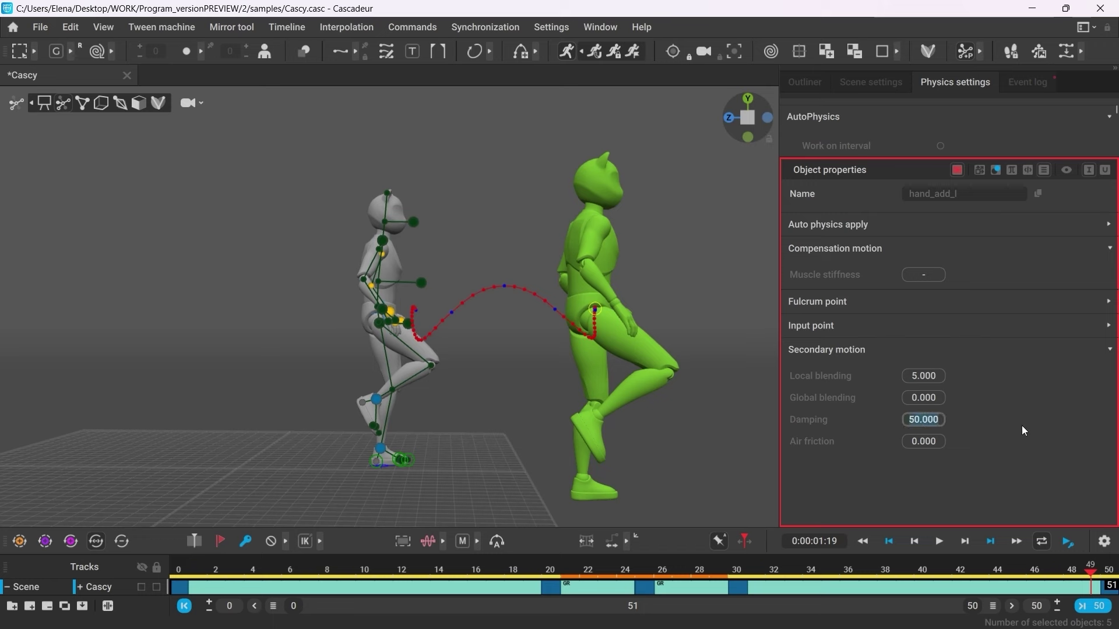
Set the left arm's Secondary motion Damping to 1, play back the animation and scrub to frame 32.
{"action": "type", "text": "1"}
{"action": "key", "text": "Return"}
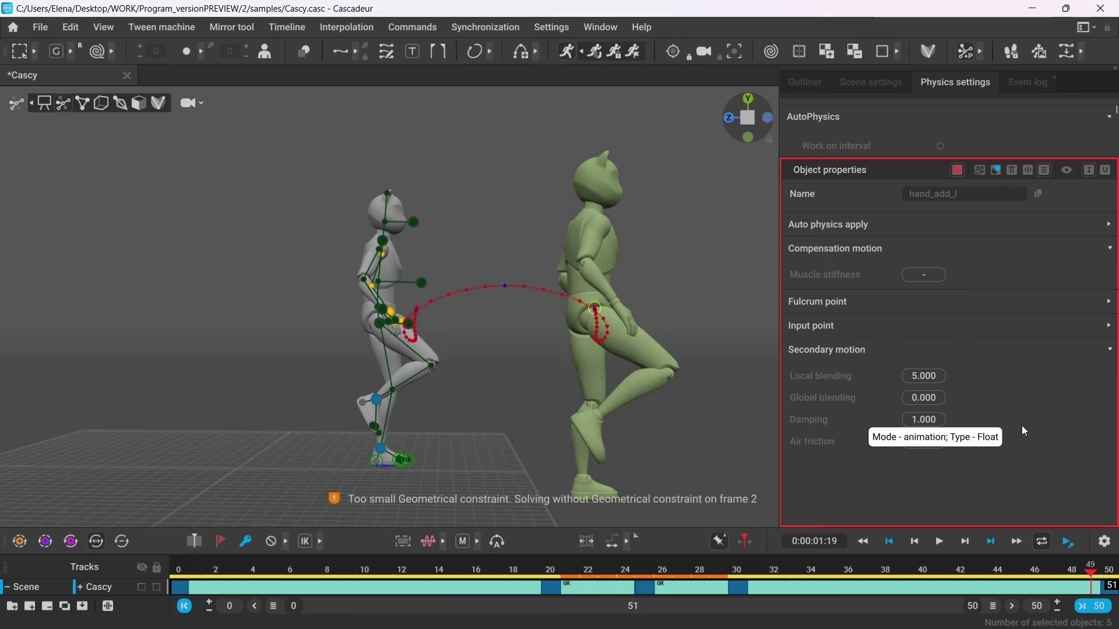
{"action": "left_click", "coordinate": [939, 542]}
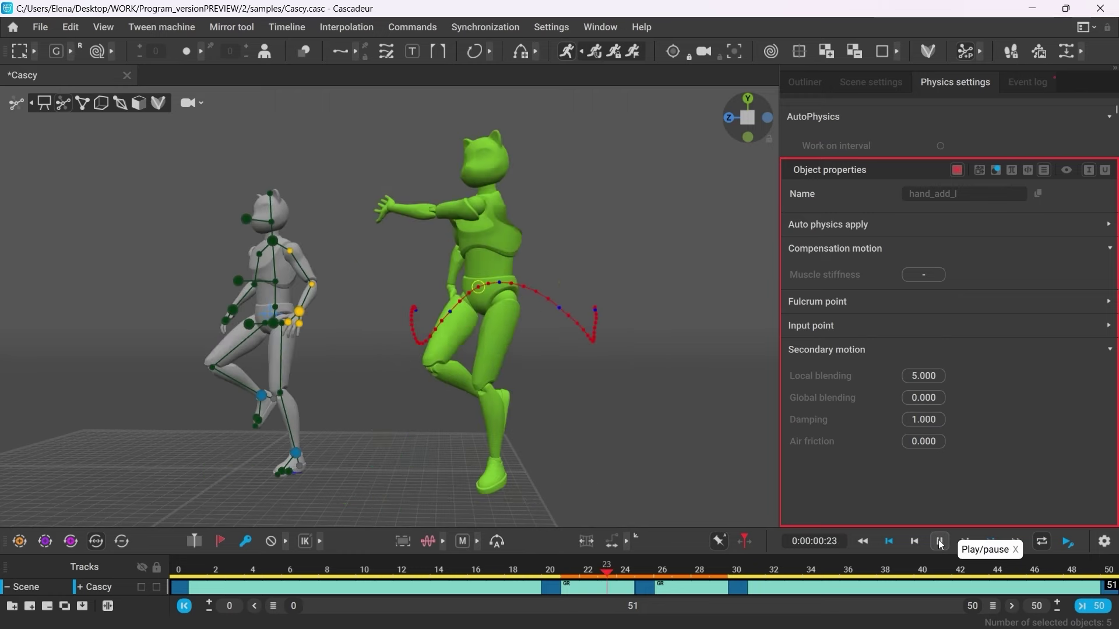
{"action": "left_click", "coordinate": [941, 542]}
{"action": "left_click_drag", "start_coordinate": [325, 574], "coordinate": [774, 574]}
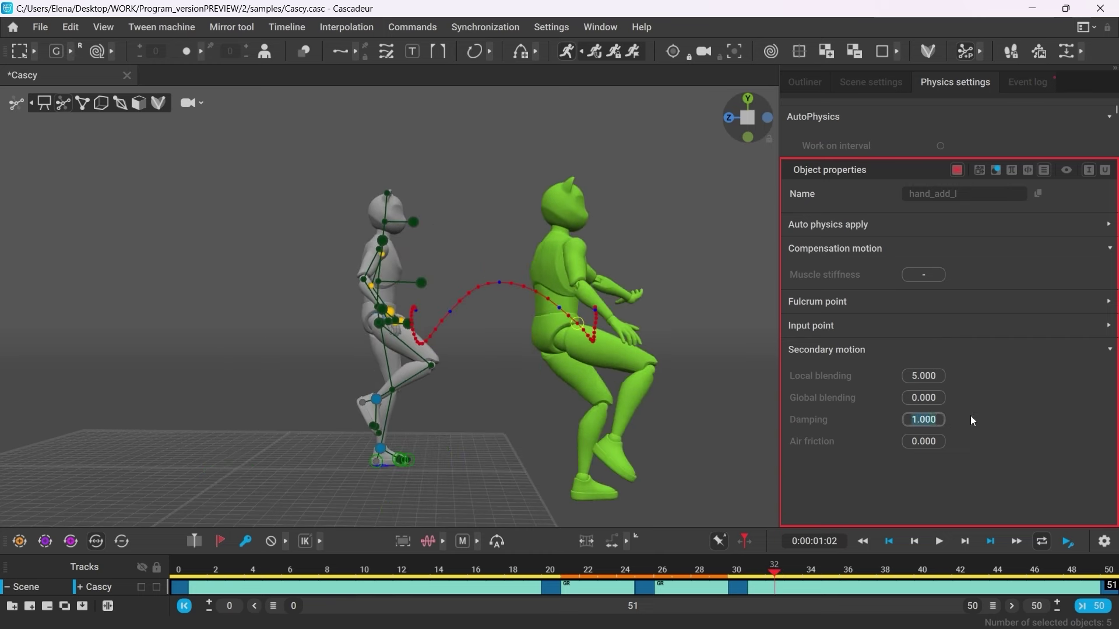
Set the left arm's Secondary motion Damping to 80, then scrub and play back the animation.
{"action": "type", "text": "80"}
{"action": "key", "text": "Return"}
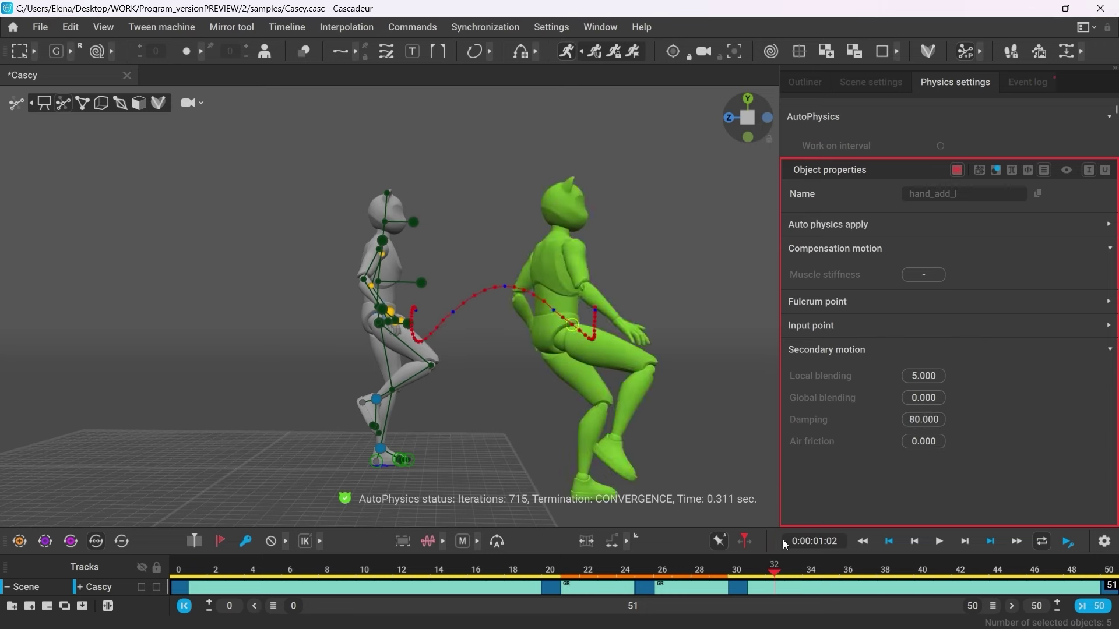
{"action": "left_click", "coordinate": [607, 570]}
{"action": "left_click_drag", "start_coordinate": [620, 571], "coordinate": [439, 589]}
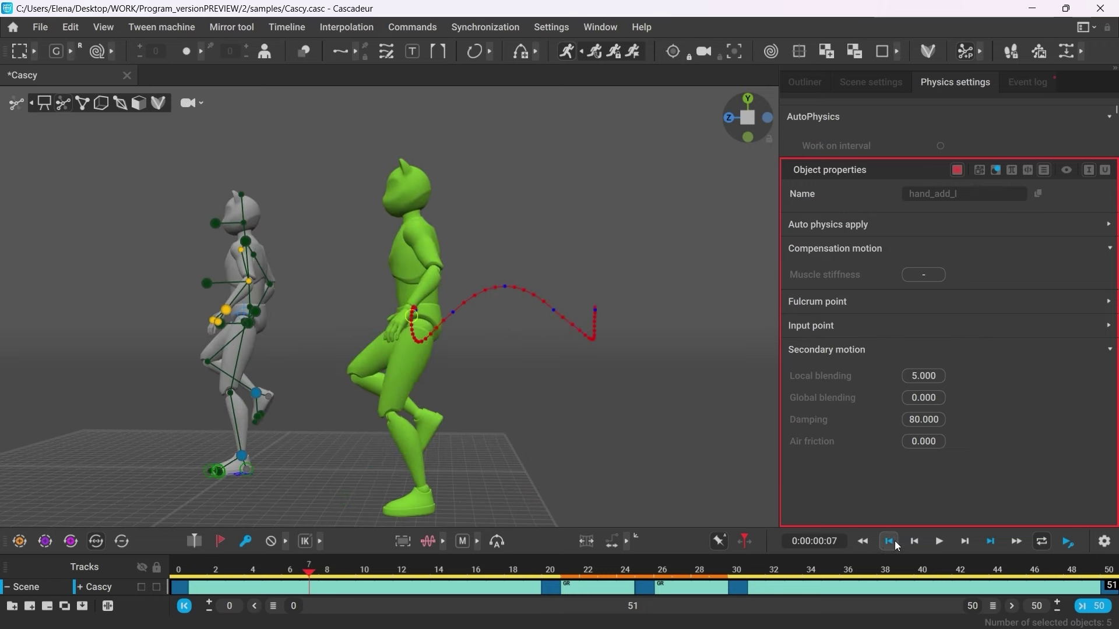
{"action": "left_click", "coordinate": [945, 539]}
{"action": "left_click", "coordinate": [940, 542]}
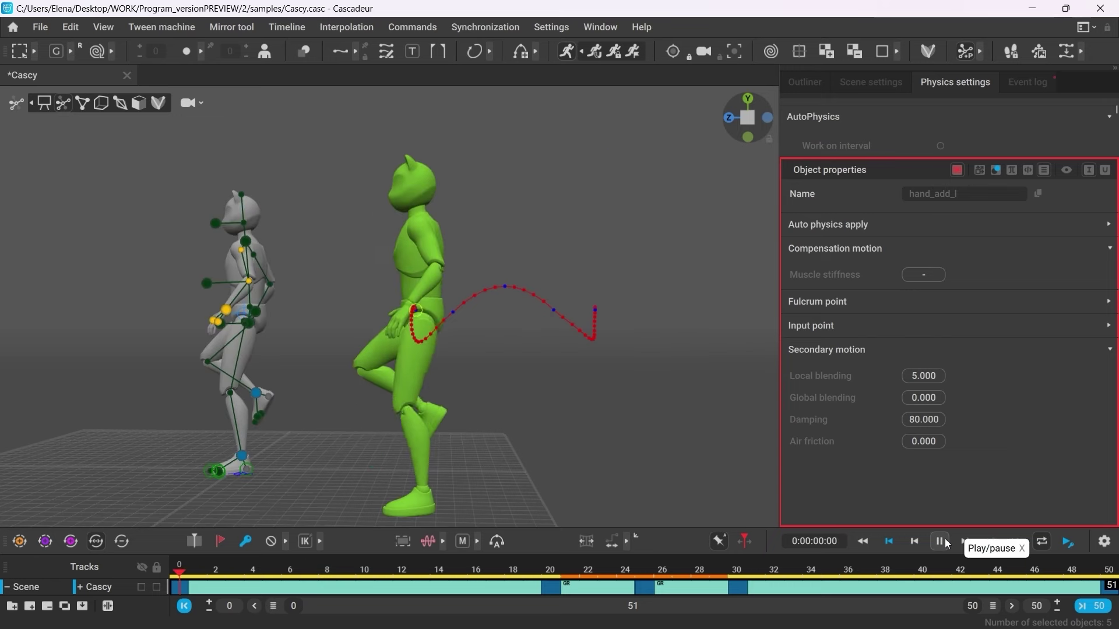
Restore the left arm's Secondary motion Damping to 50.
{"action": "left_click", "coordinate": [909, 421]}
{"action": "type", "text": "50"}
{"action": "key", "text": "Return"}
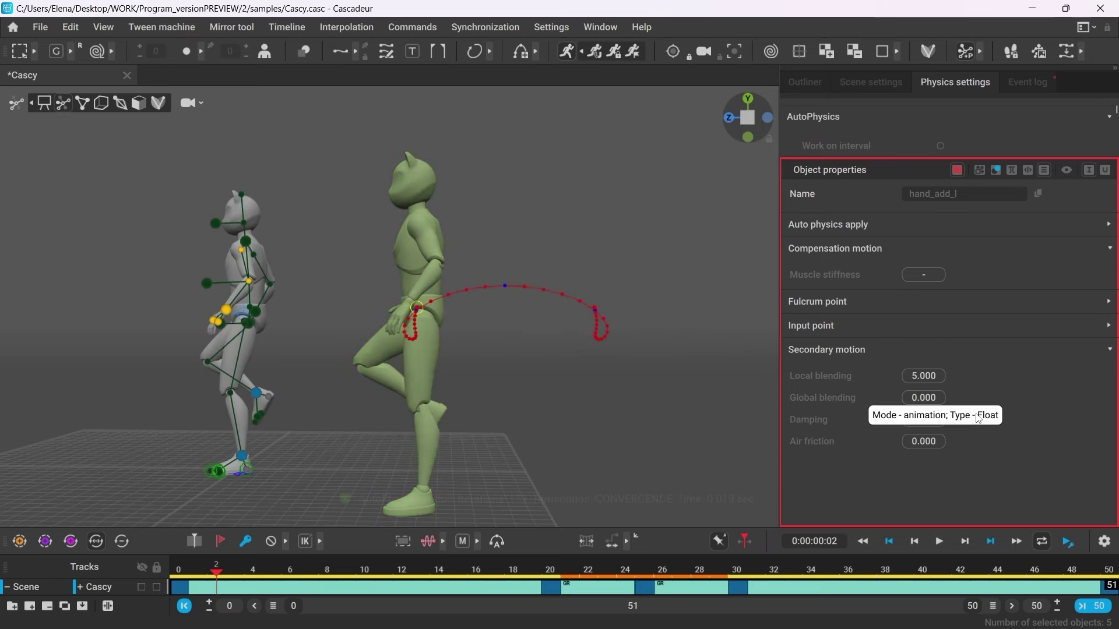
Set the left arm's Secondary motion Air friction to 50 and scrub the animation to frame 30.
{"action": "type", "text": "50"}
{"action": "key", "text": "Return"}
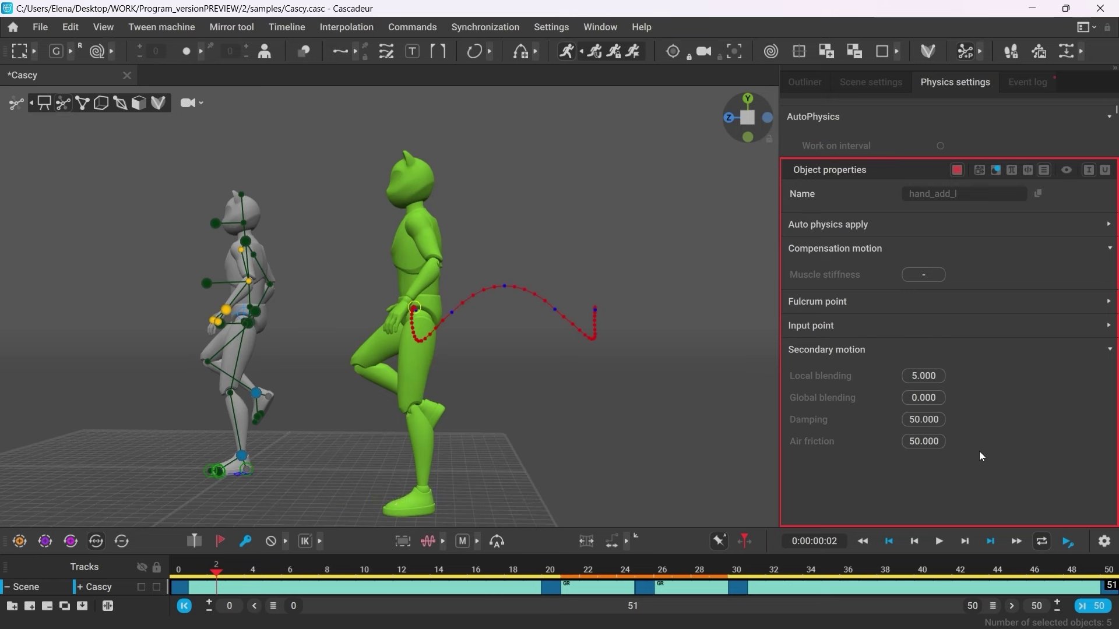
{"action": "left_click_drag", "start_coordinate": [198, 579], "coordinate": [738, 592]}
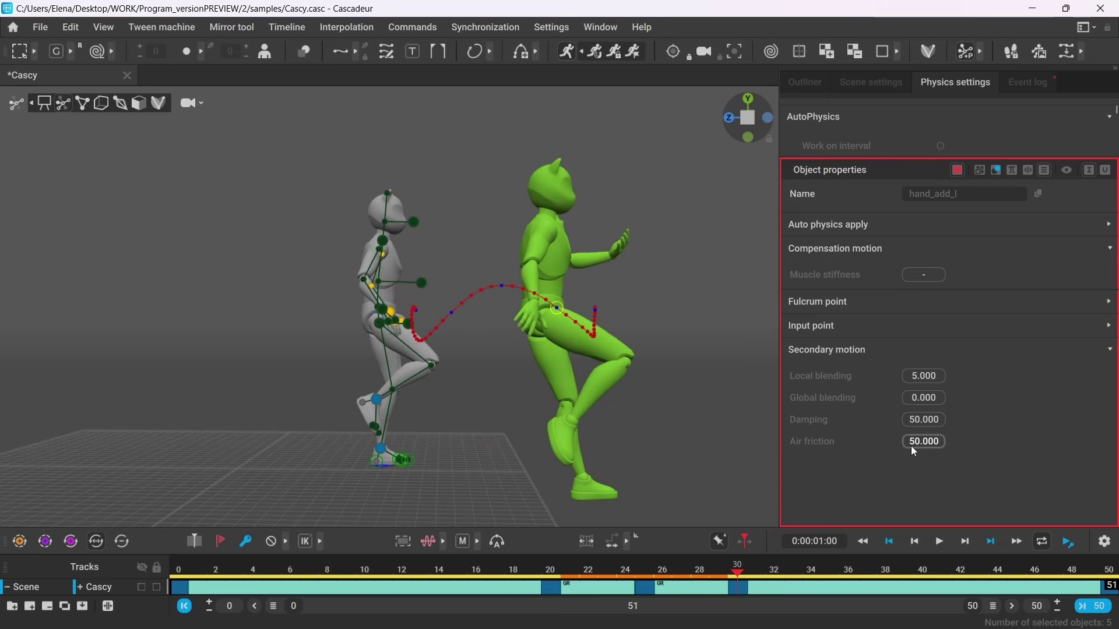
Set the left arm's Secondary motion Air friction to 20 and scrub the animation to frame 47.
{"action": "type", "text": "20"}
{"action": "key", "text": "Return"}
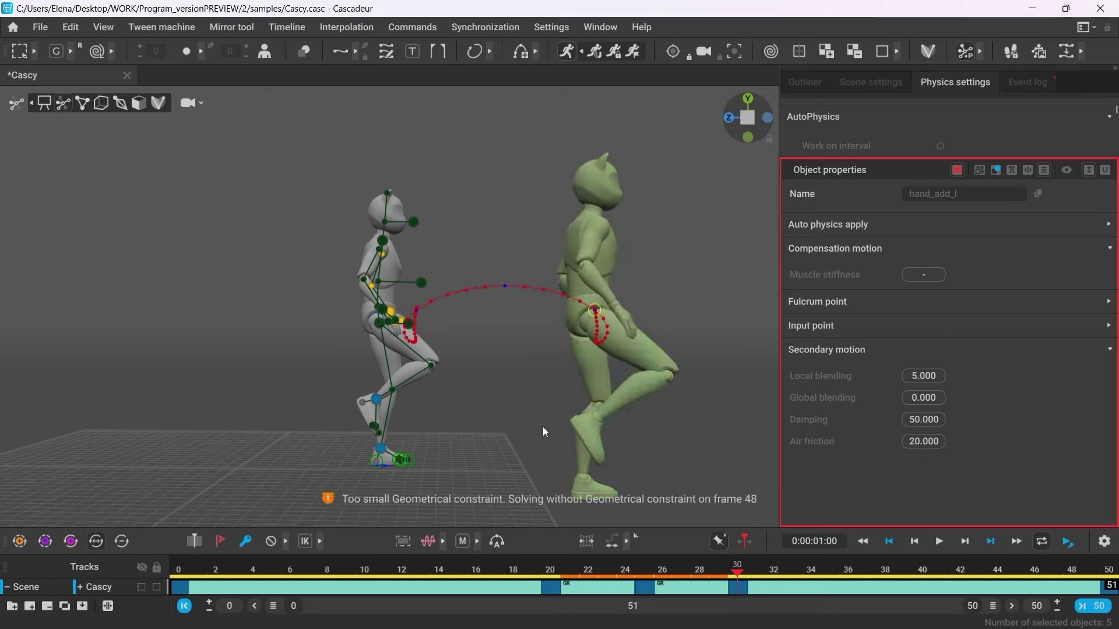
{"action": "left_click_drag", "start_coordinate": [739, 581], "coordinate": [1054, 553]}
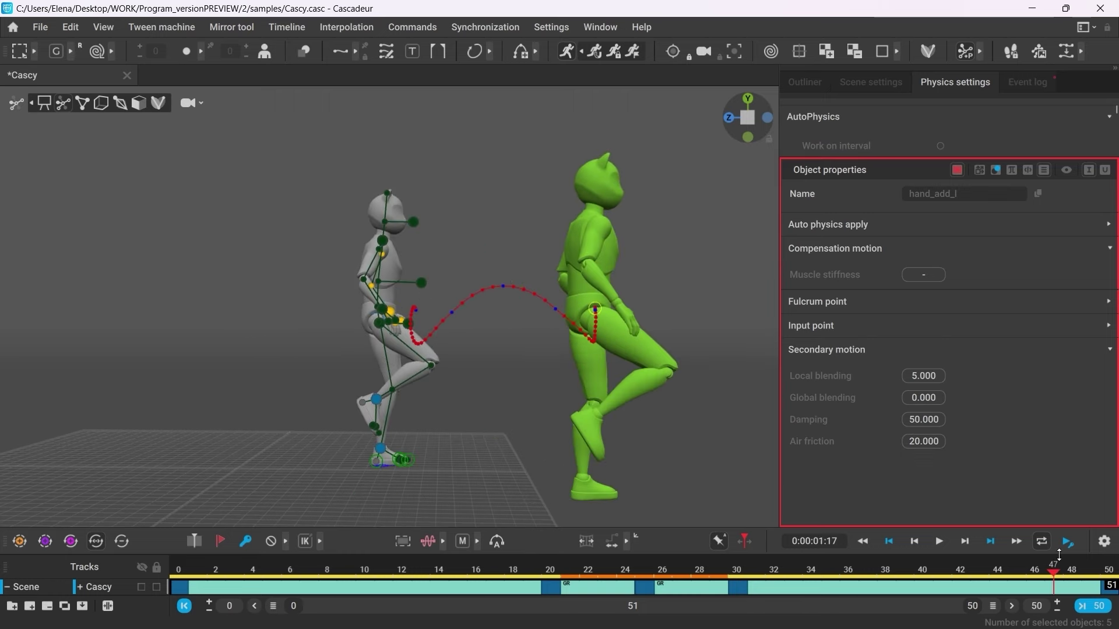
Deselect the left arm's points and enlarge the AutoPhysics settings area down to the Compensation motion section.
{"action": "left_click", "coordinate": [705, 411]}
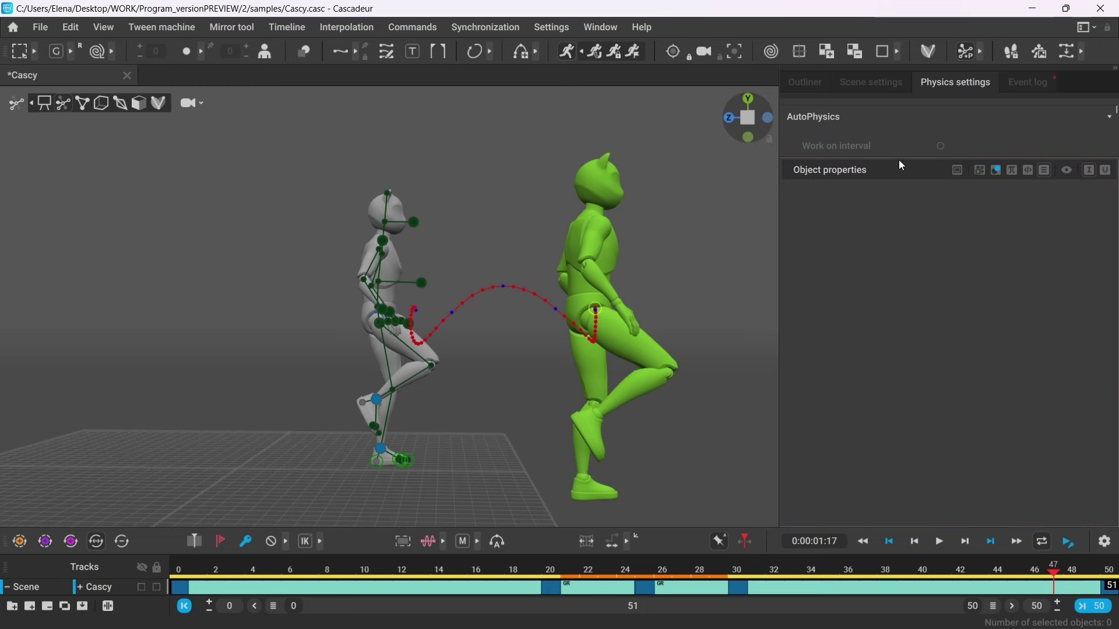
{"action": "left_click_drag", "start_coordinate": [900, 162], "coordinate": [900, 430]}
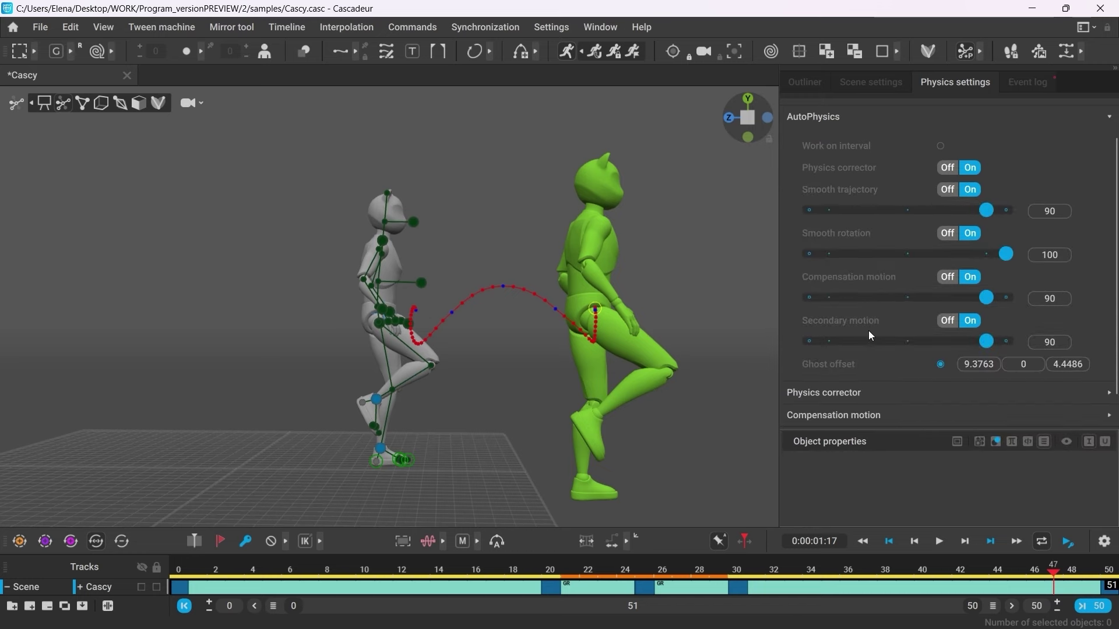